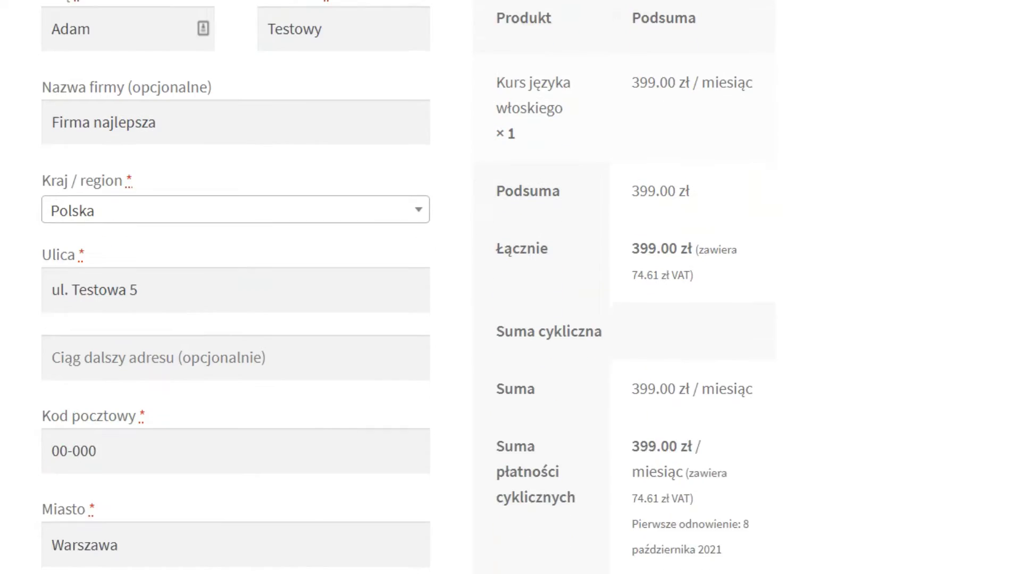
- Choose PayU as the payment method for the Italian course order and place the order
scroll(409, 287, "down", 1)
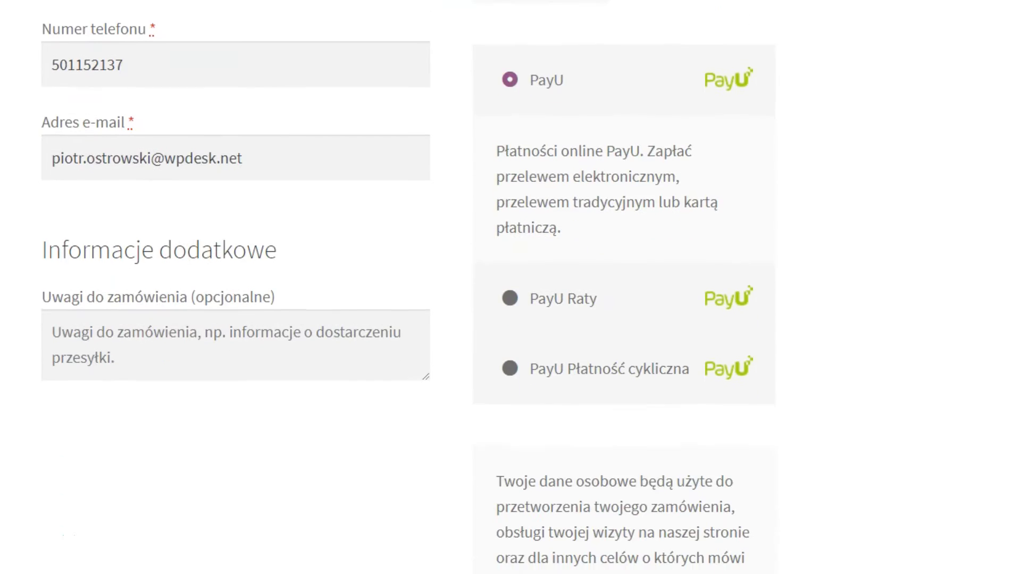
left_click(602, 85)
scroll(409, 287, "down", 3)
left_click(686, 494)
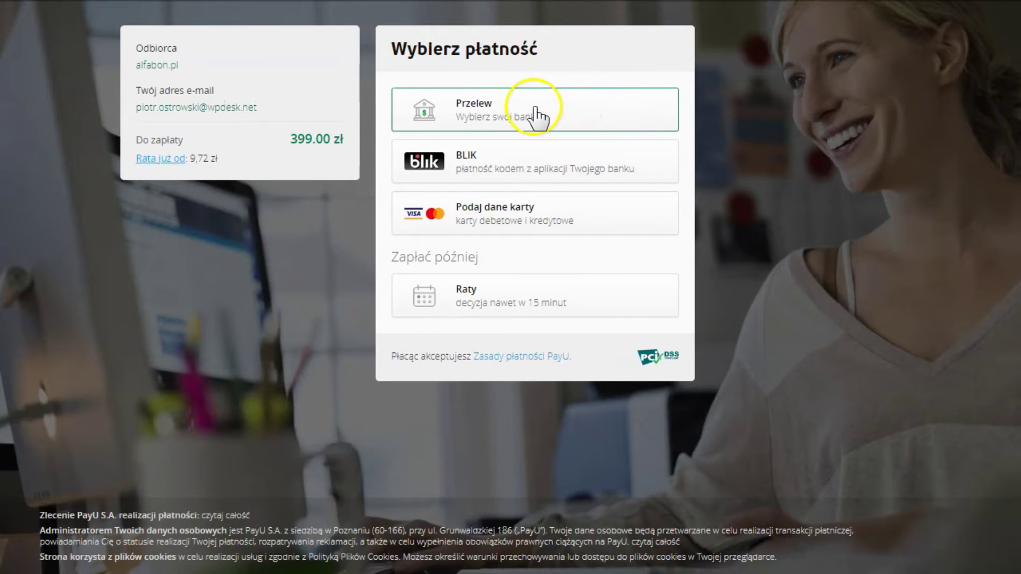
- Pay by bank transfer with mBank mTransfer, authorize the payment positively in the simulator and review the order confirmation
left_click(534, 106)
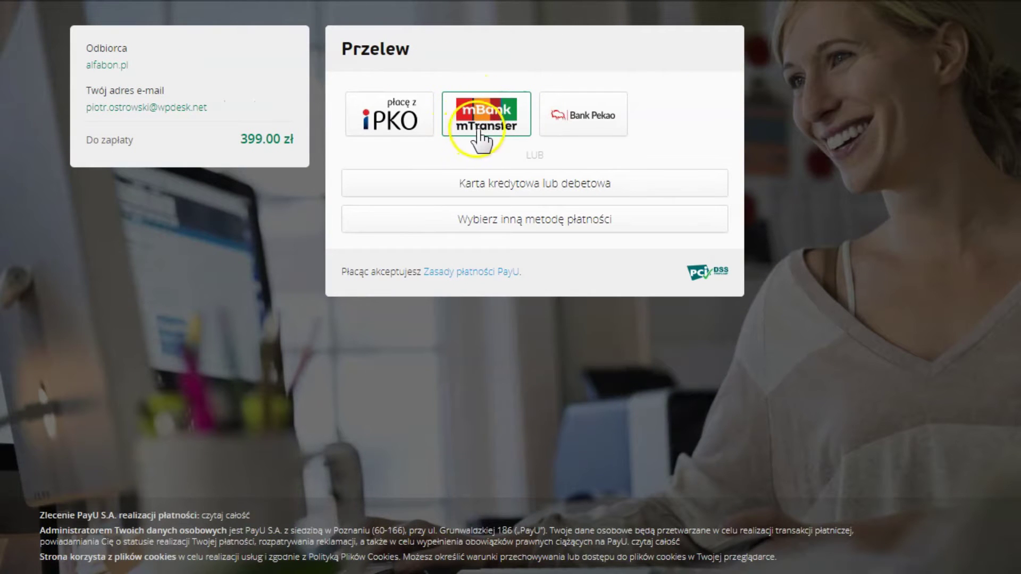
left_click(485, 127)
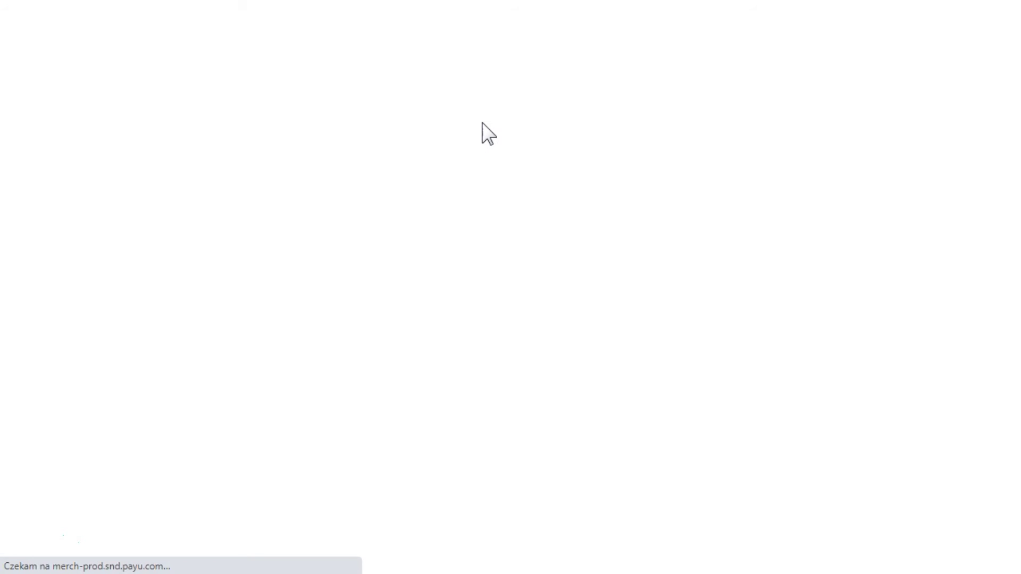
left_click(446, 334)
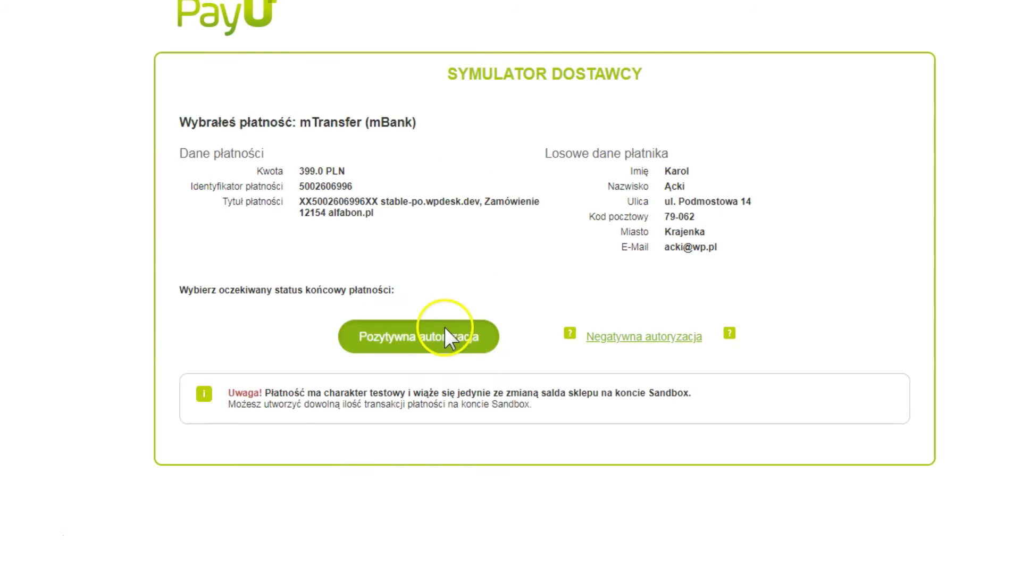
left_click(510, 336)
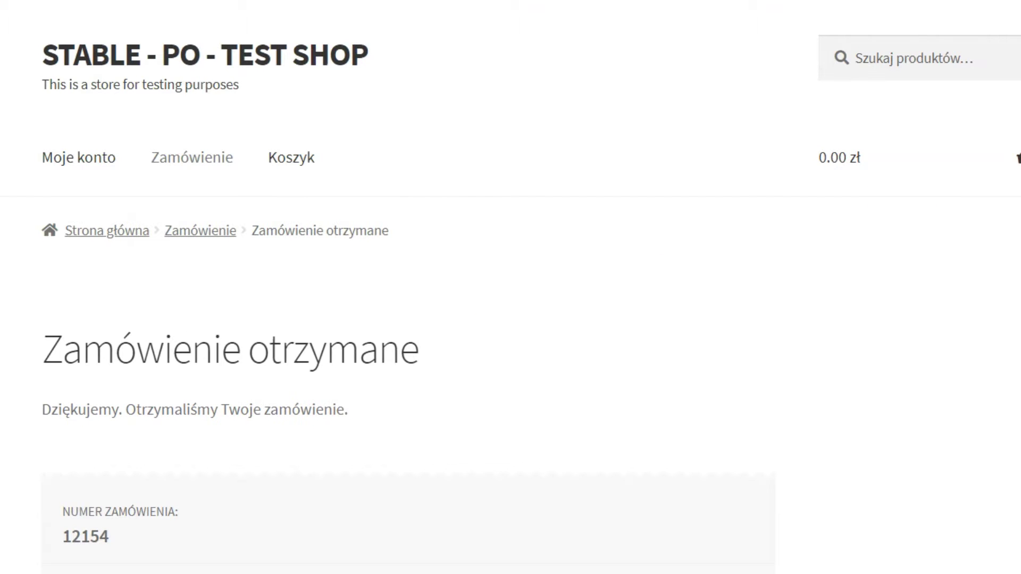
scroll(1002, 139, "down", 5)
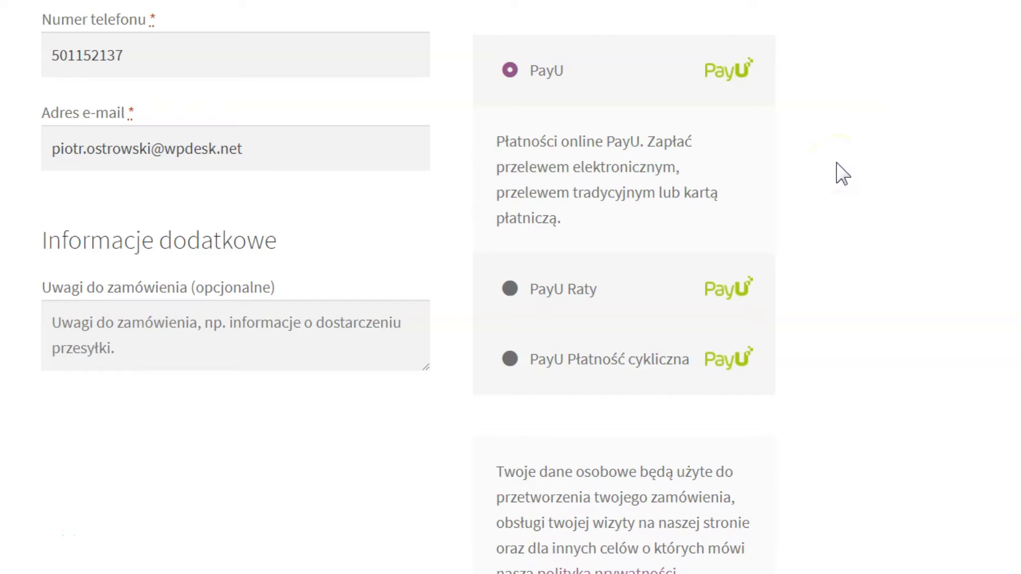
- Switch the checkout payment method from PayU to PayU Raty
left_click(855, 155)
left_click(639, 87)
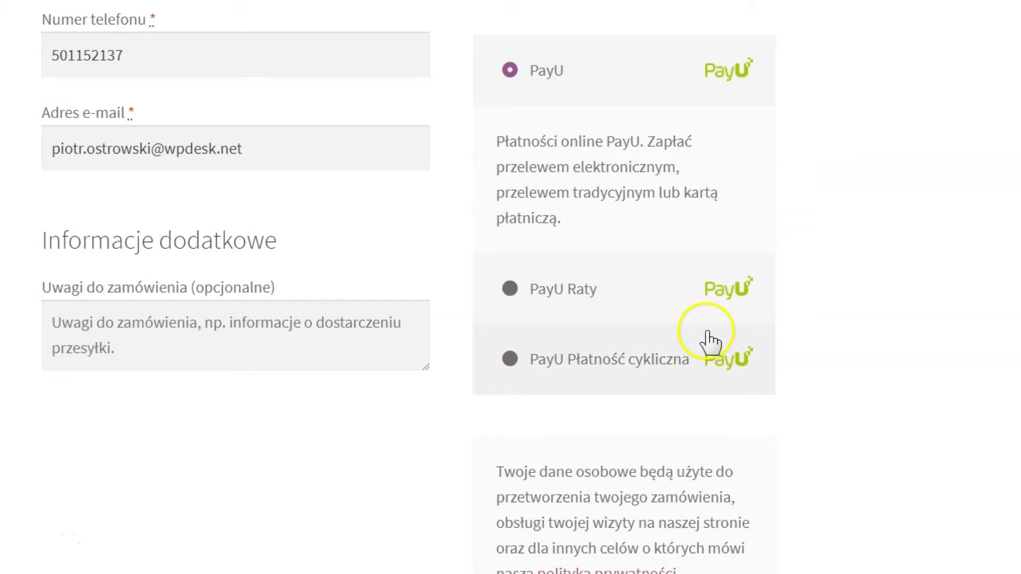
left_click(660, 316)
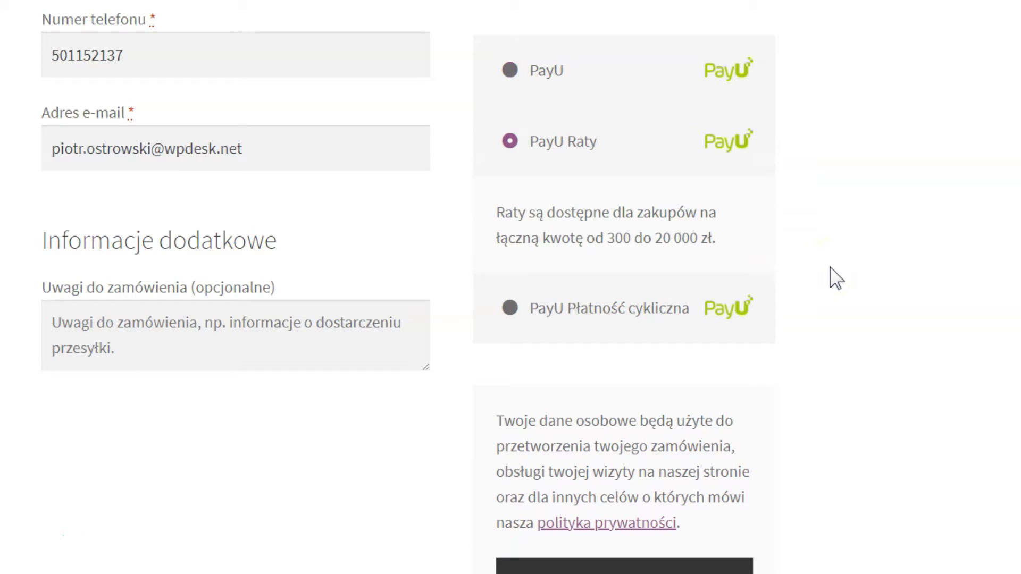
- Place the order with PayU Płatność cykliczna and start entering the card number in the recurring payment form
left_click(608, 338)
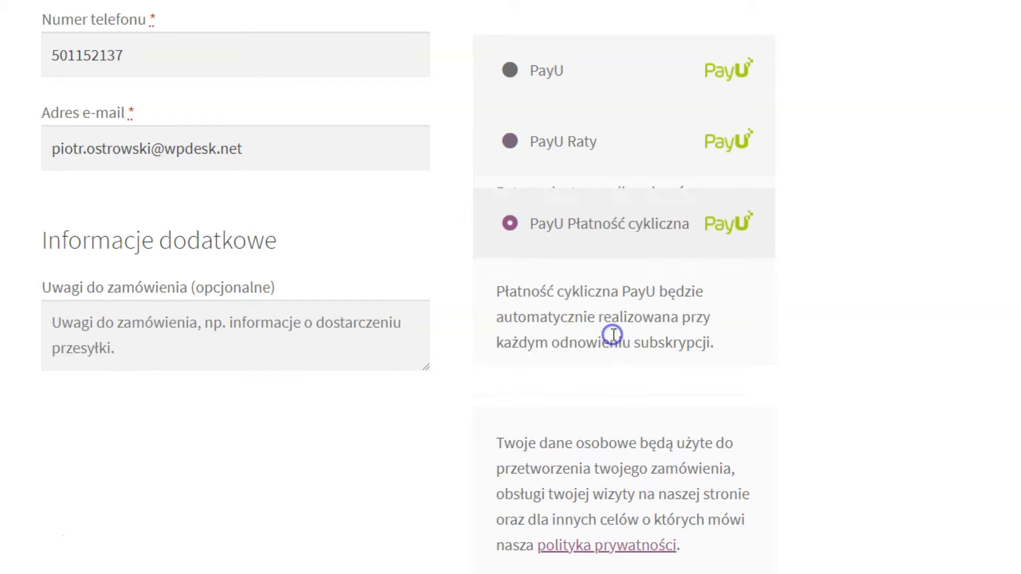
scroll(774, 365, "down", 2)
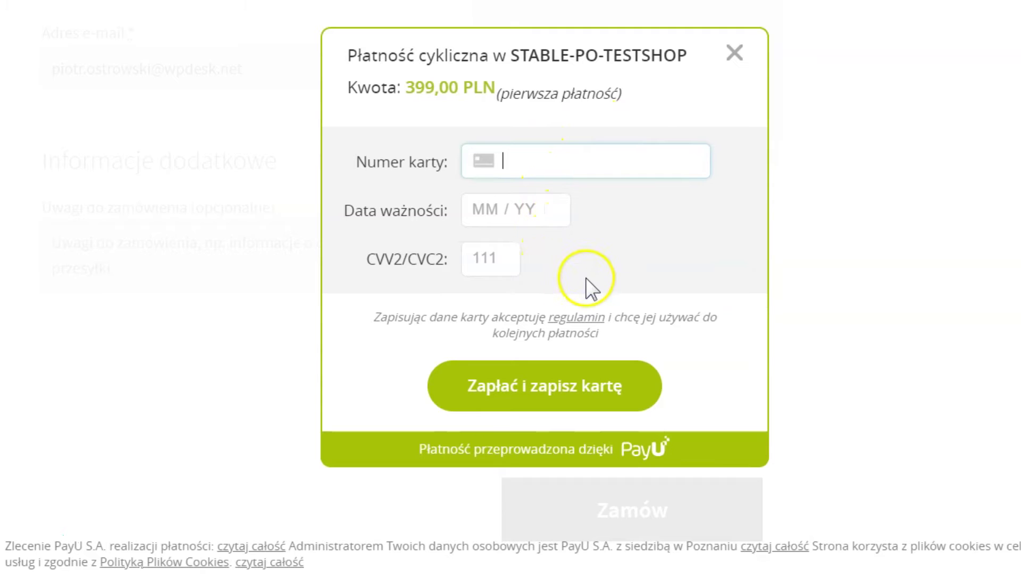
type("123")
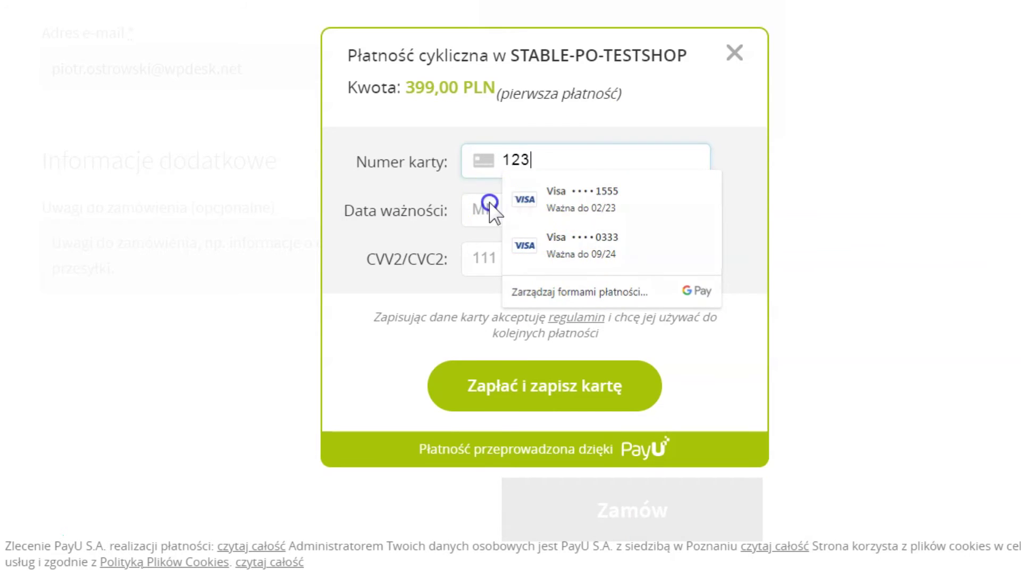
left_click(571, 205)
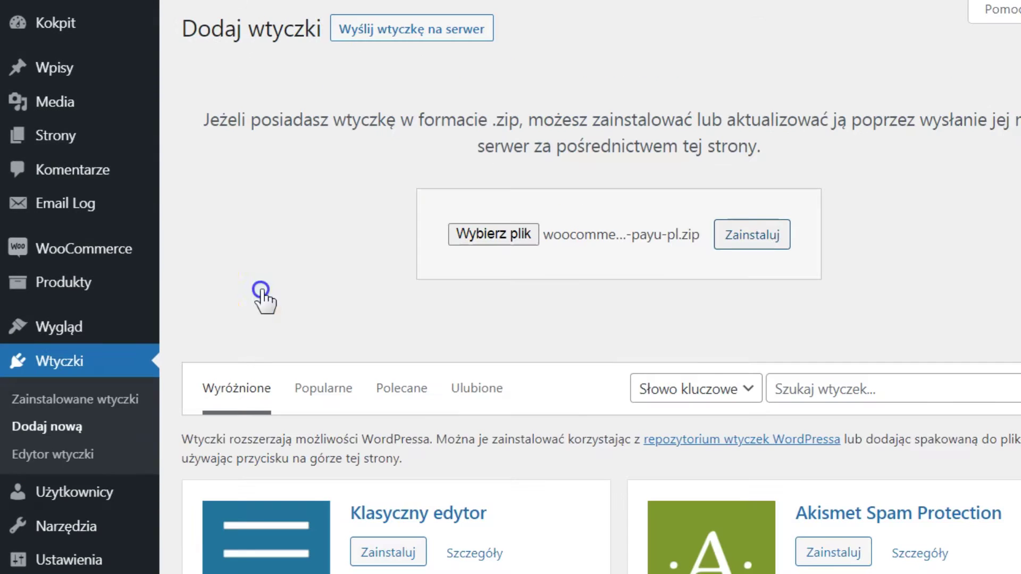
- Install and activate the woocommerce-gateway-payu-pl.zip plugin and check the WooCommerce PayU key and email fields in WP Desk Subscriptions
left_click(758, 238)
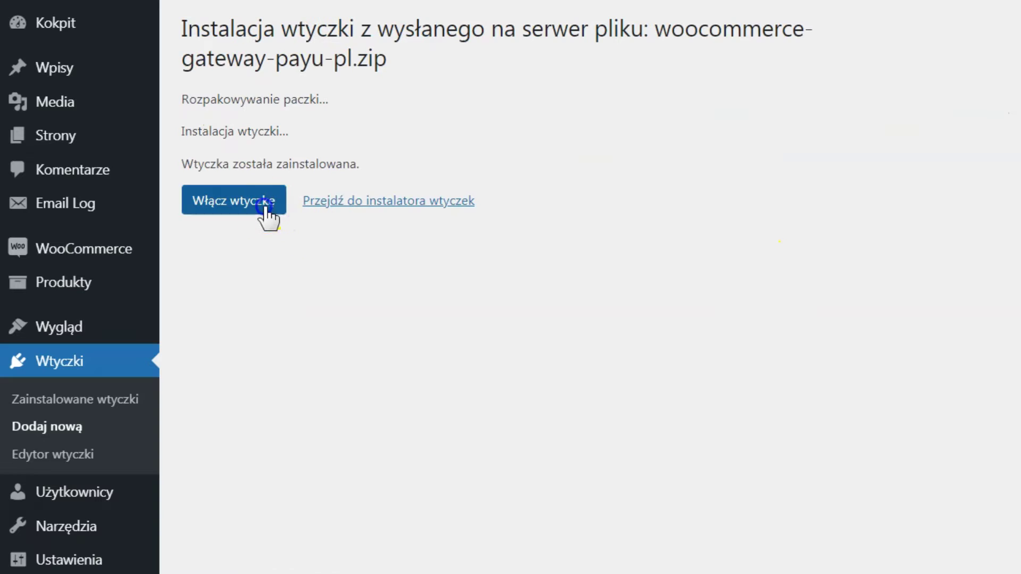
left_click(269, 210)
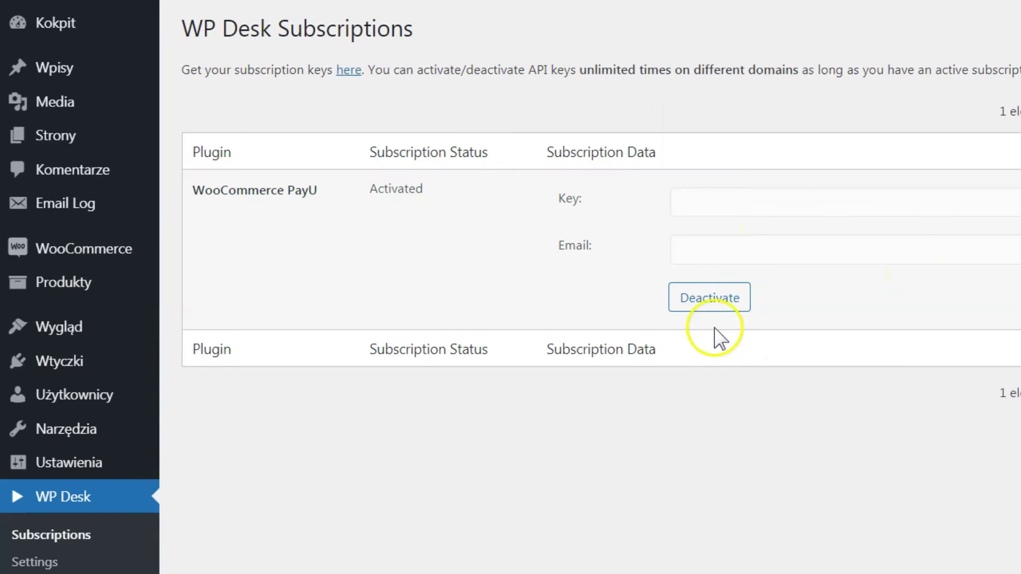
left_click(717, 206)
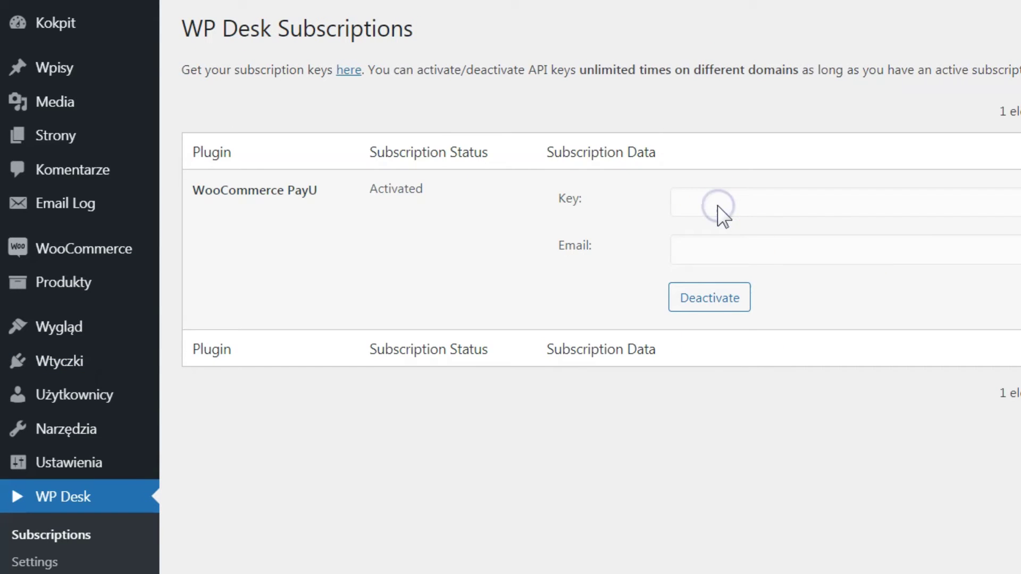
left_click(902, 207)
left_click(843, 257)
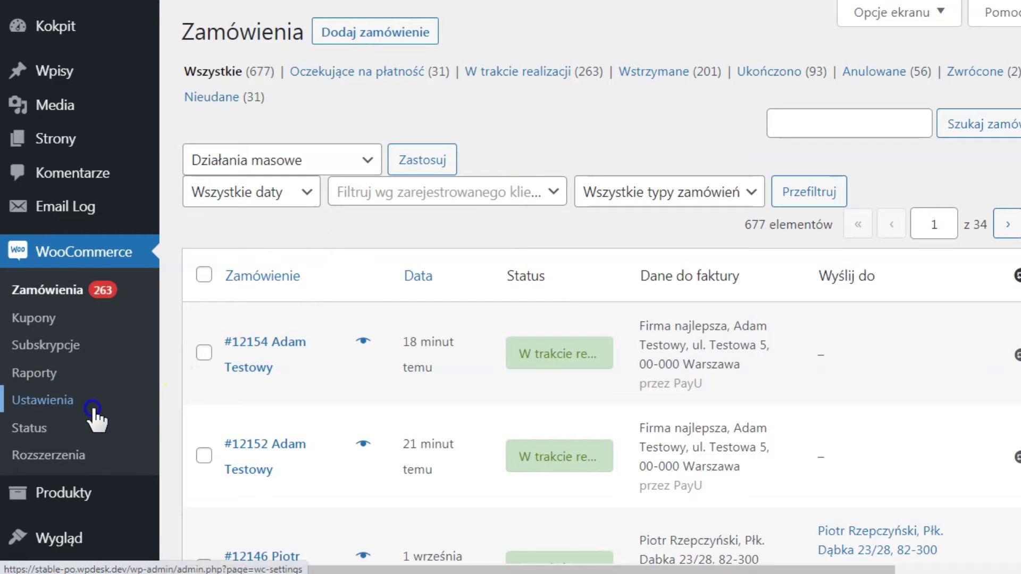
- Open the PayU gateway's configuration in the WooCommerce payment settings and have Włącz PayU enabled
left_click(93, 410)
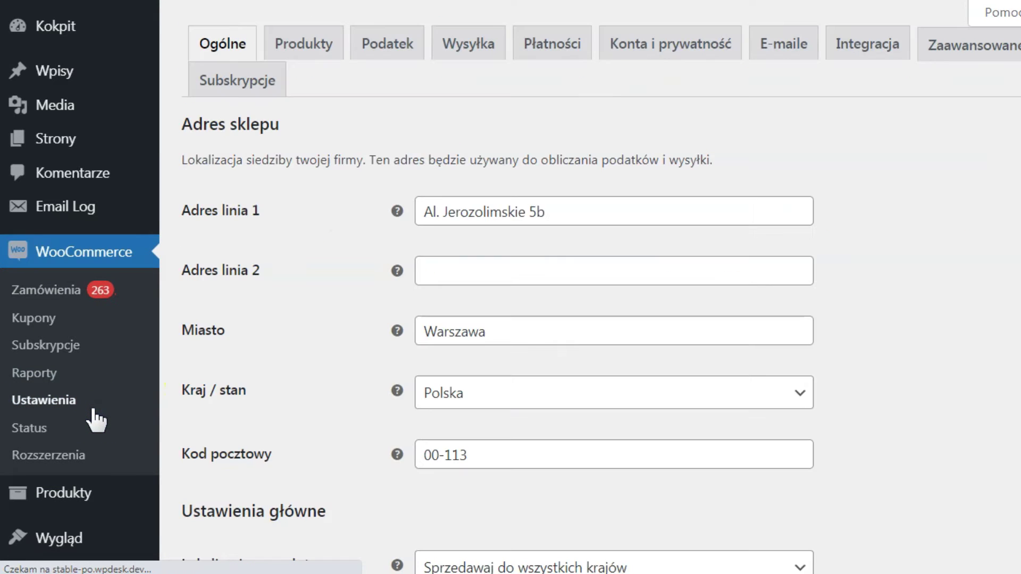
left_click(565, 56)
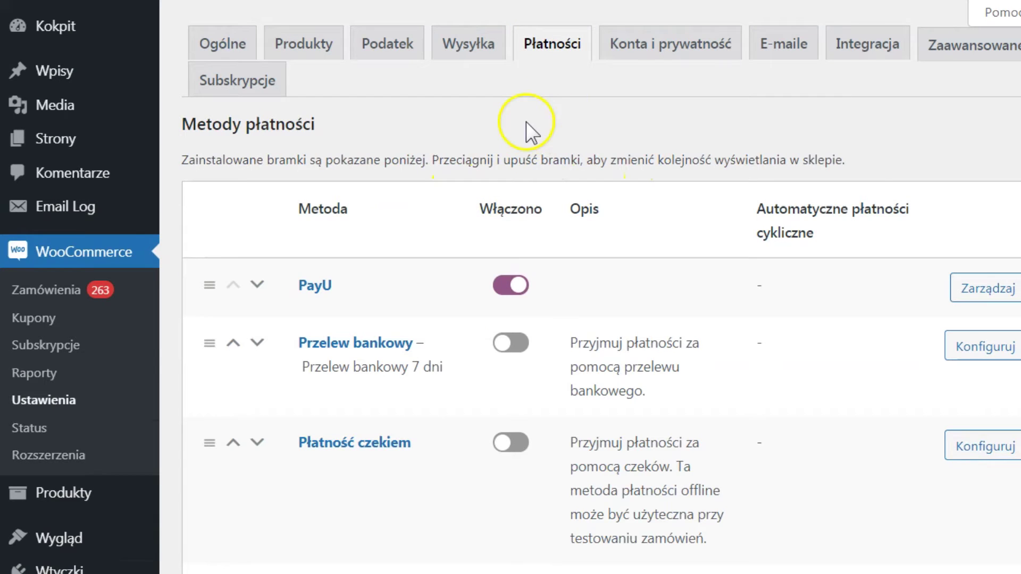
left_click(322, 287)
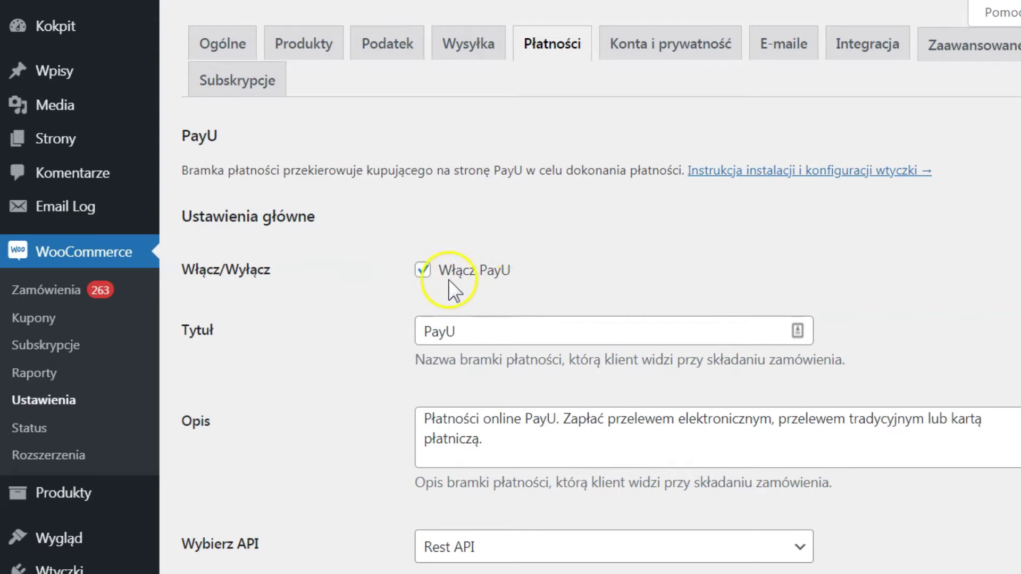
left_click(423, 272)
left_click(423, 272)
left_click(423, 271)
left_click(591, 273)
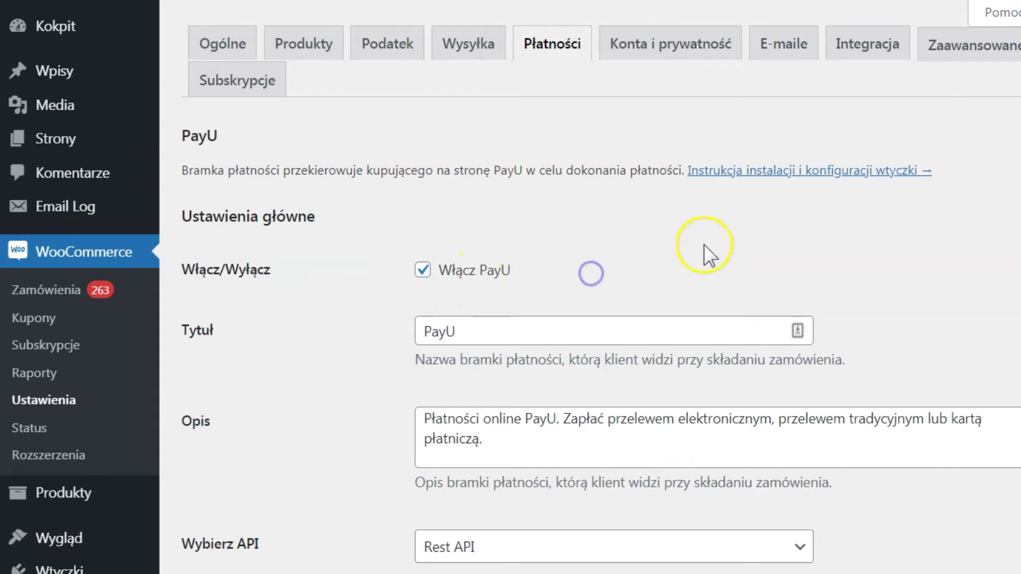
- Review the PayU gateway's title and description texts in the main settings
scroll(591, 287, "down", 3)
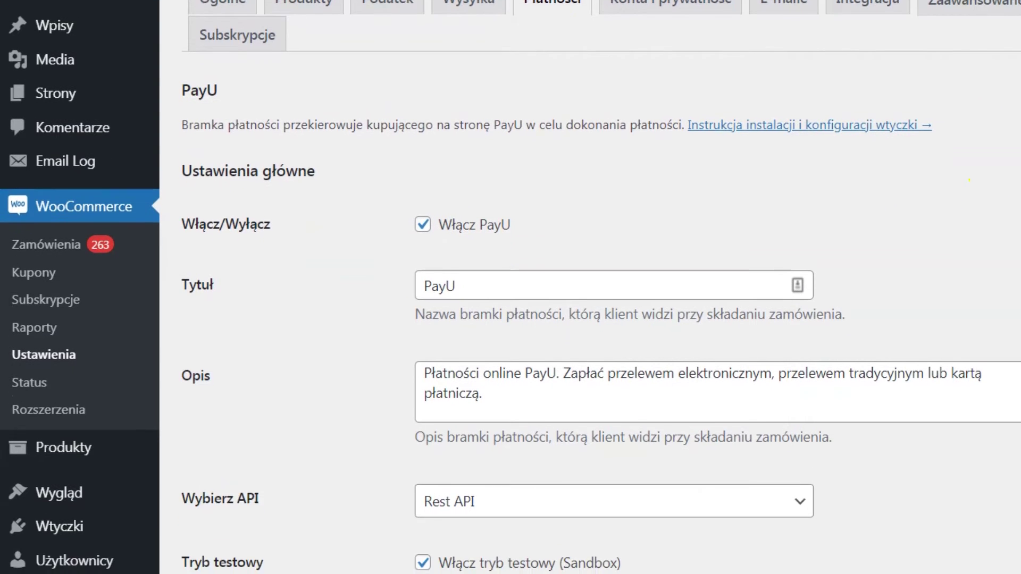
scroll(590, 288, "down", 1)
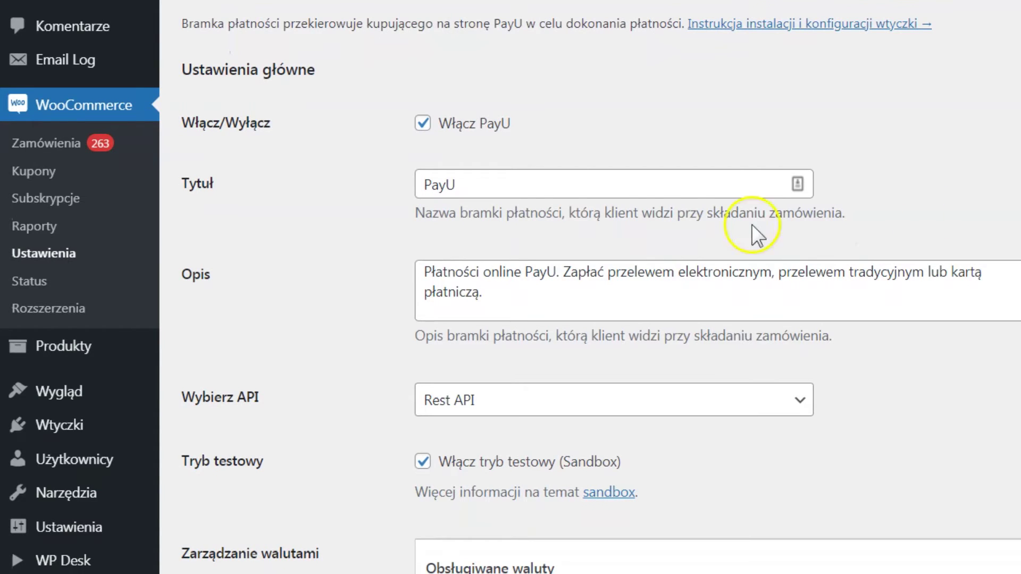
left_click_drag(488, 183, 395, 183)
left_click_drag(482, 292, 410, 276)
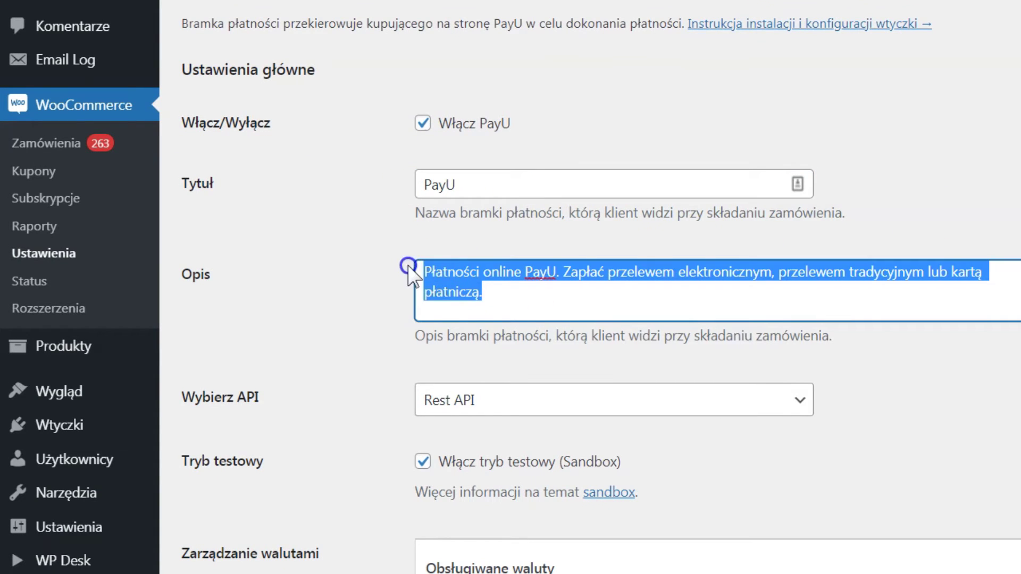
left_click(568, 294)
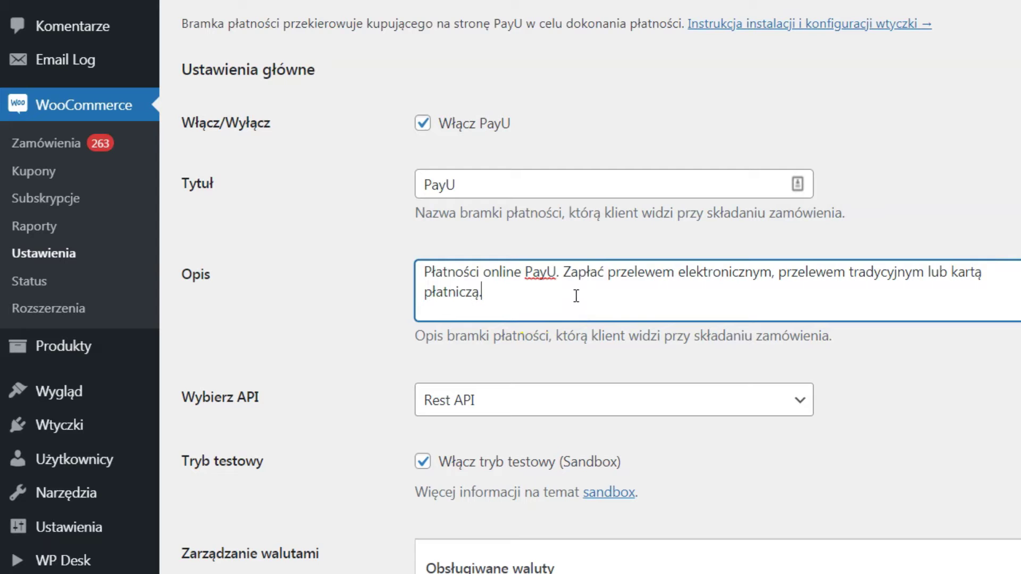
- Select Rest API as the gateway's API and check the sandbox test mode option with its test account registration
left_click(719, 405)
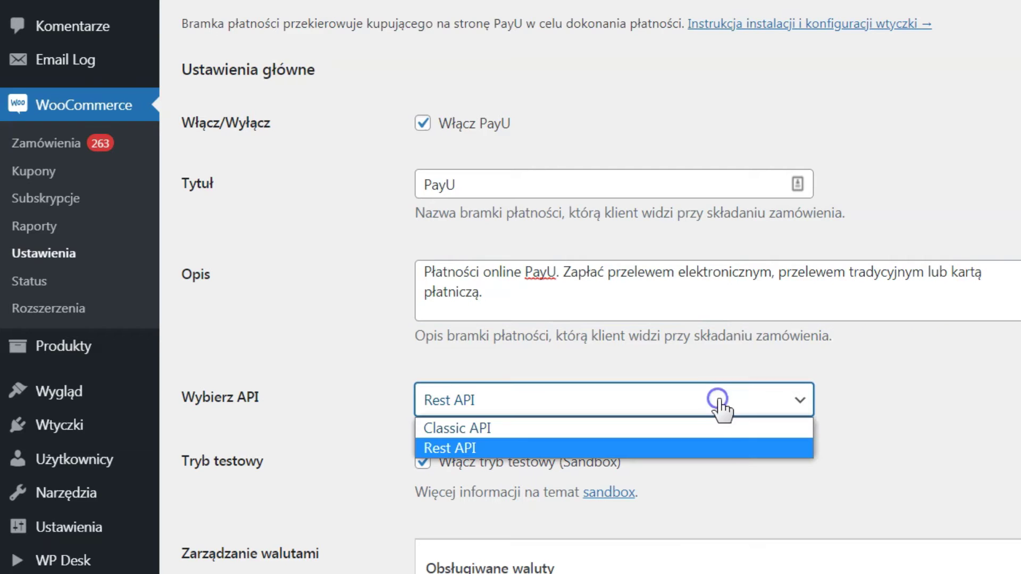
left_click(706, 448)
left_click(907, 395)
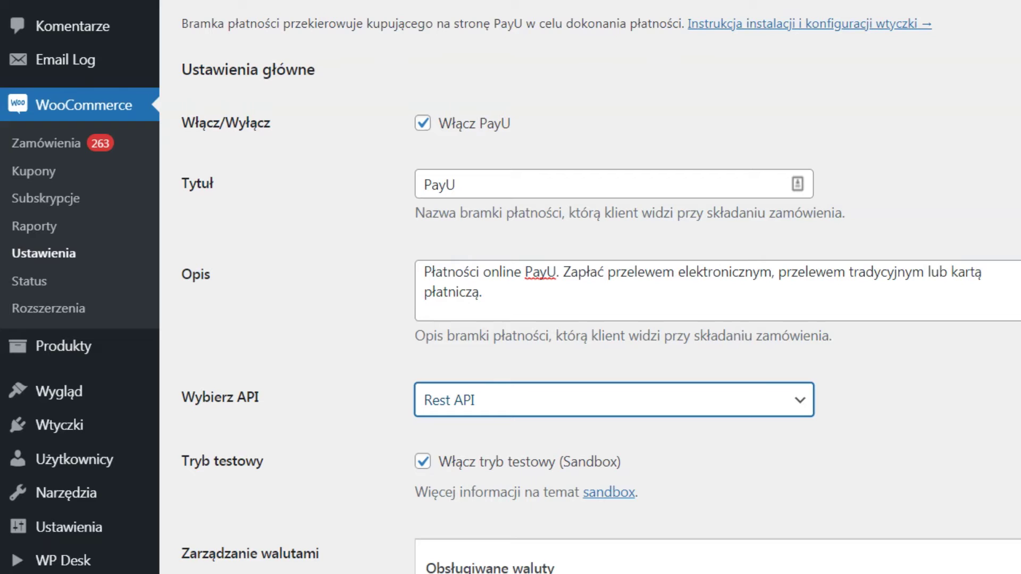
left_click(422, 467)
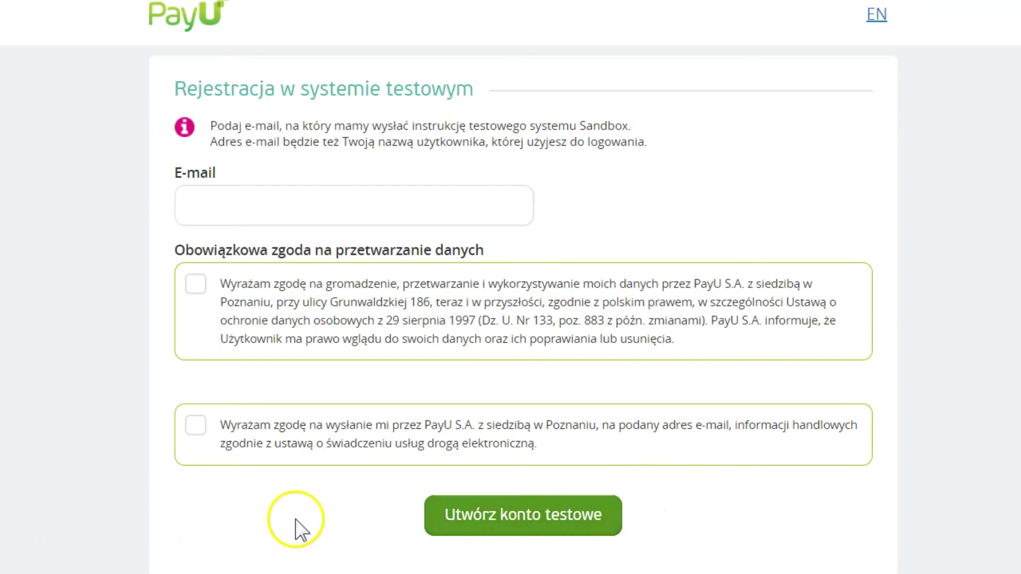
left_click(39, 543)
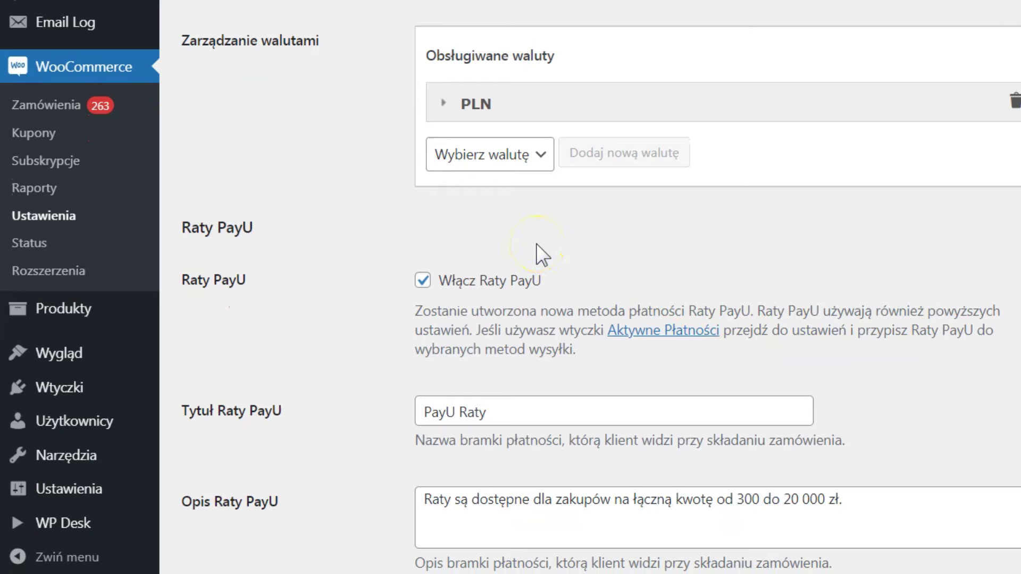
- Check the PLN payment point details, and add EUR as a supported currency with its details expanded
left_click(500, 104)
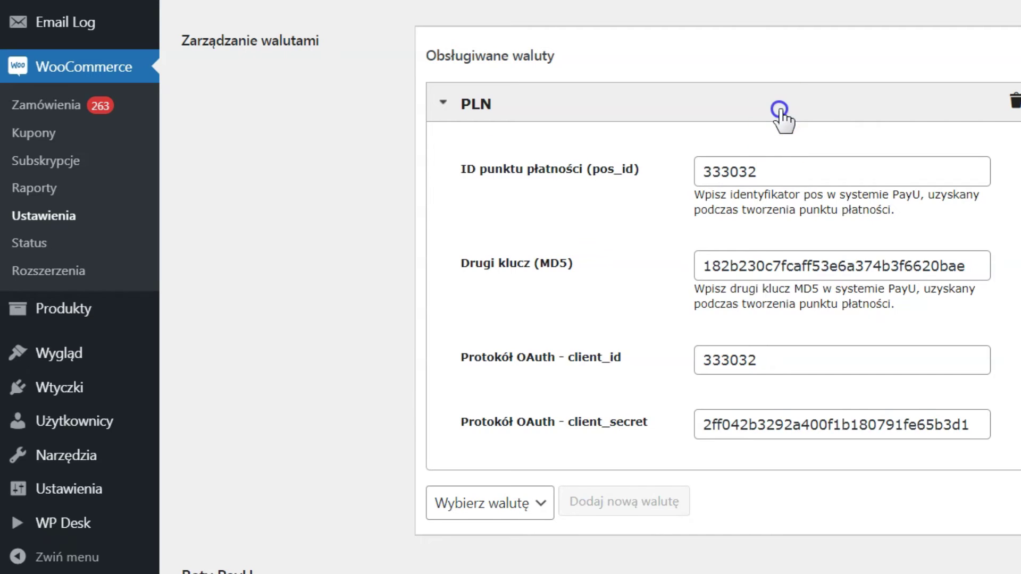
left_click(780, 110)
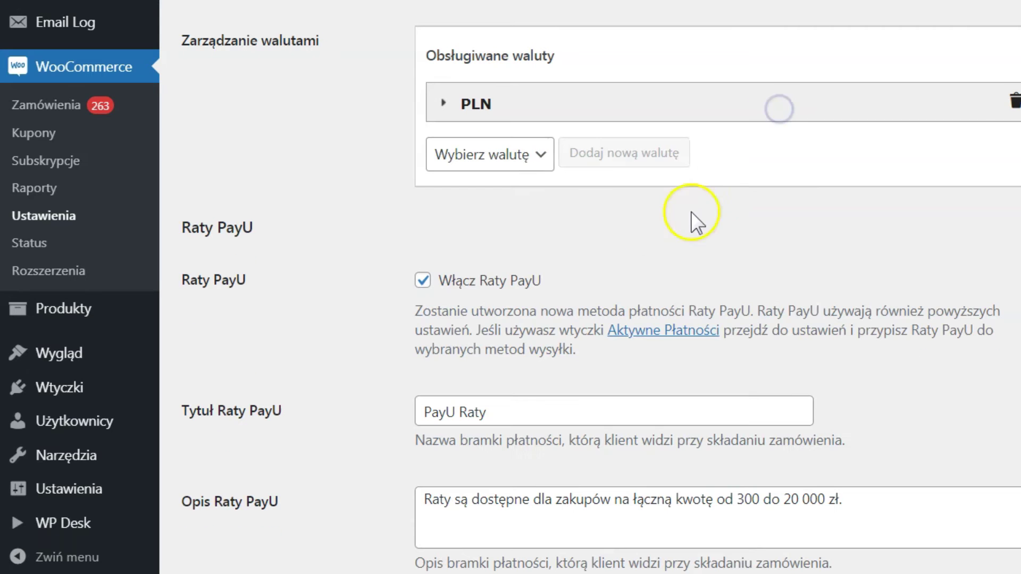
left_click(528, 160)
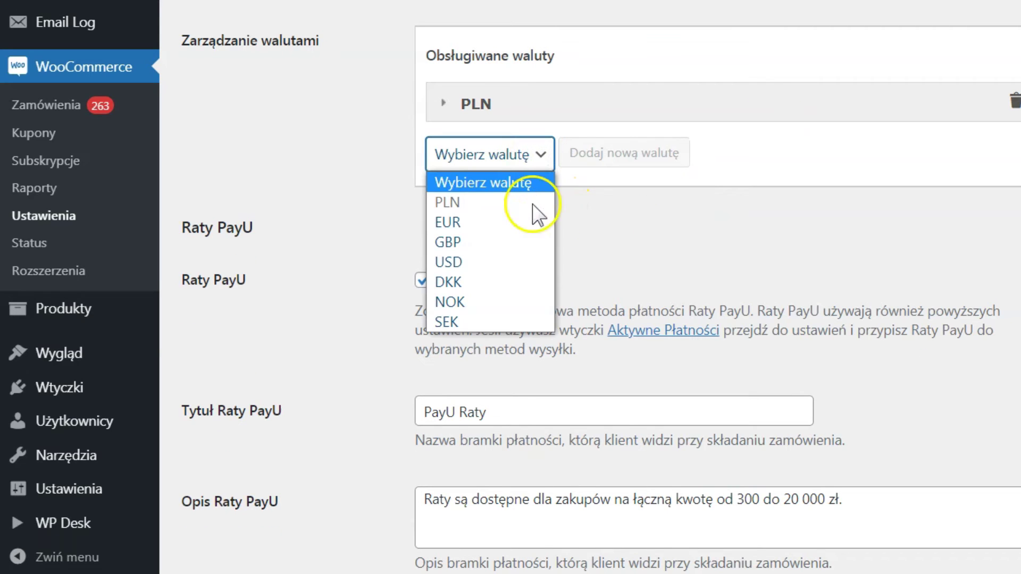
left_click(533, 221)
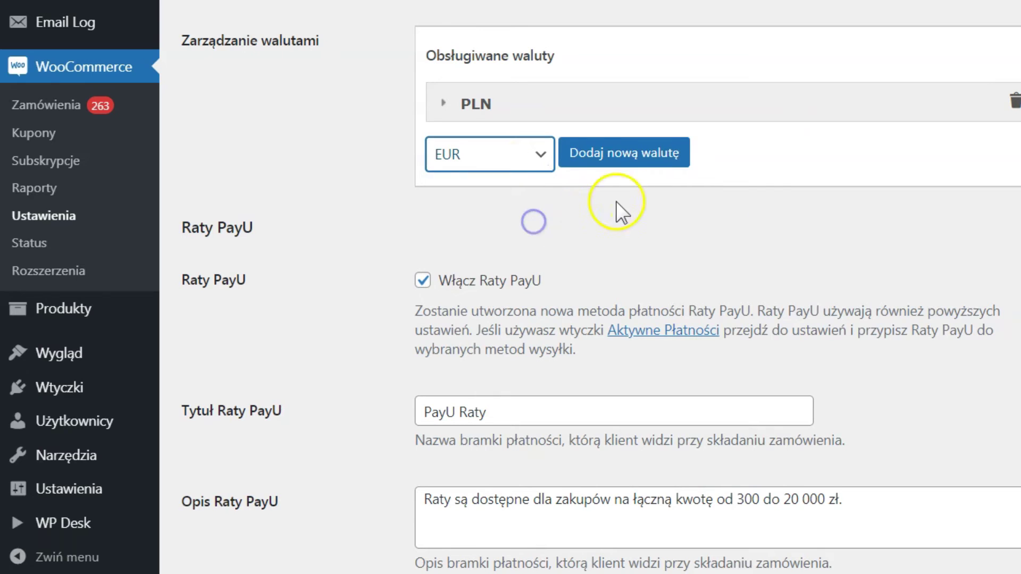
left_click(660, 159)
left_click(492, 149)
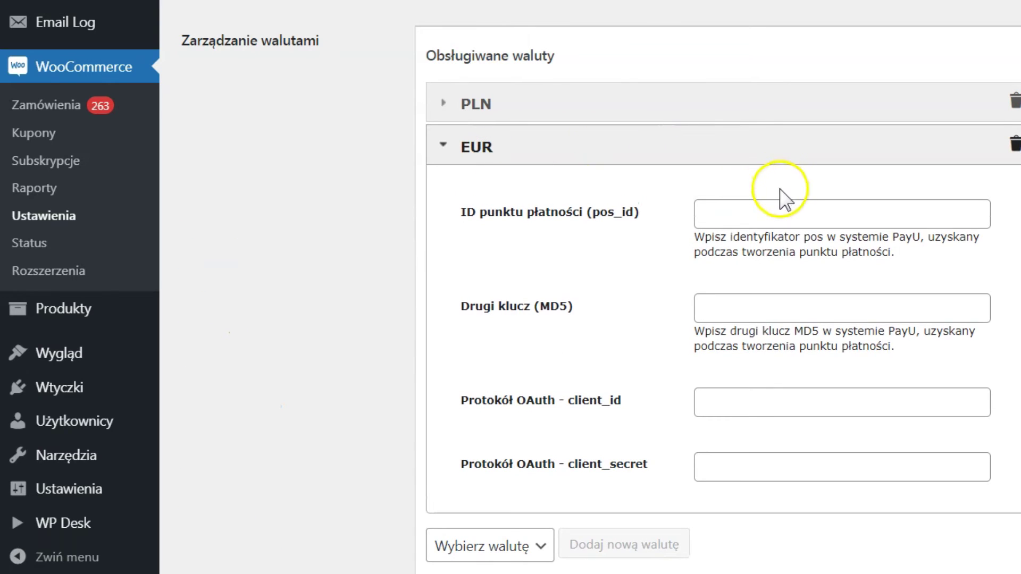
- Fill in the payment point ID (pos_id) and the second MD5 key for the EUR currency
left_click(786, 206)
left_click(721, 248)
left_click(784, 318)
left_click(775, 347)
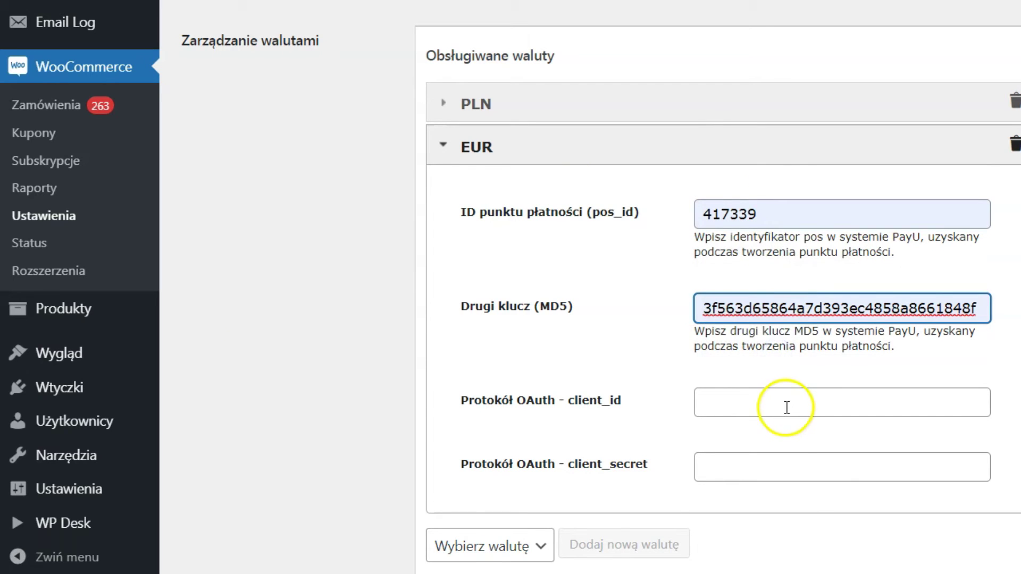
- Fill in the OAuth protocol client_id for the EUR currency with the suggested saved value
left_click(797, 386)
left_click(795, 403)
left_click(789, 432)
left_click(789, 432)
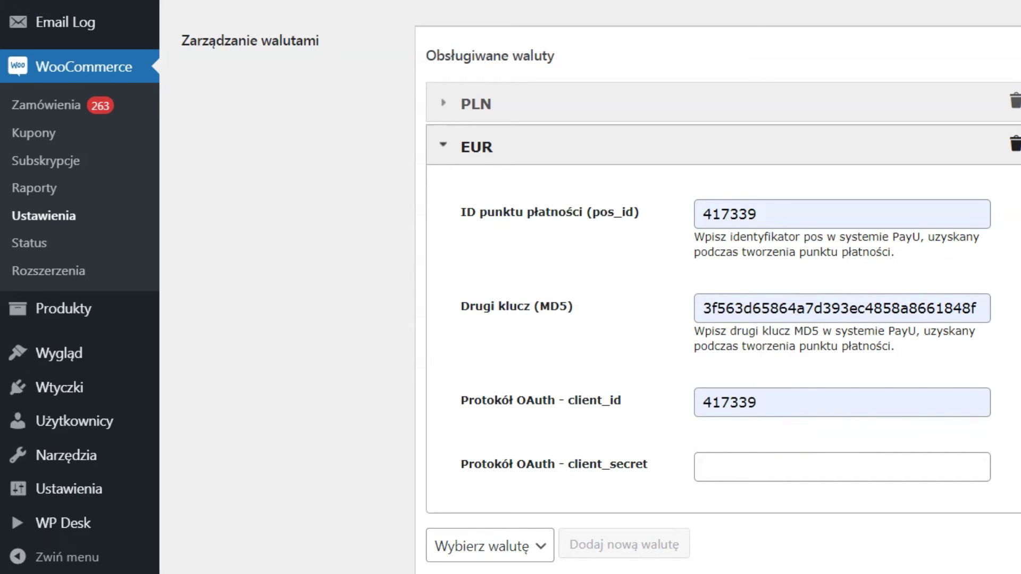
- Remove EUR from the gateway's supported currencies, keeping only PLN
left_click(1015, 150)
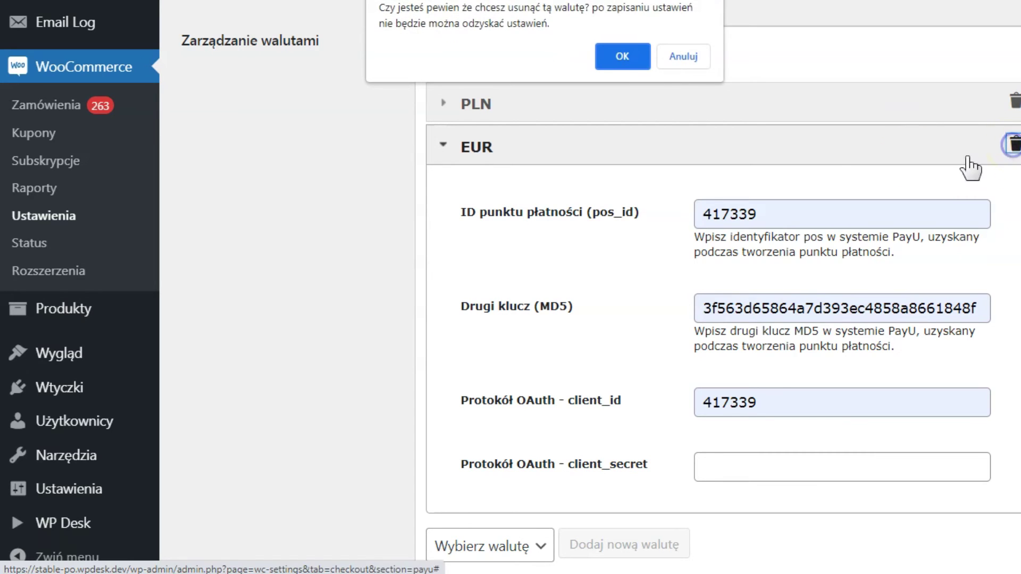
left_click(636, 62)
left_click(736, 113)
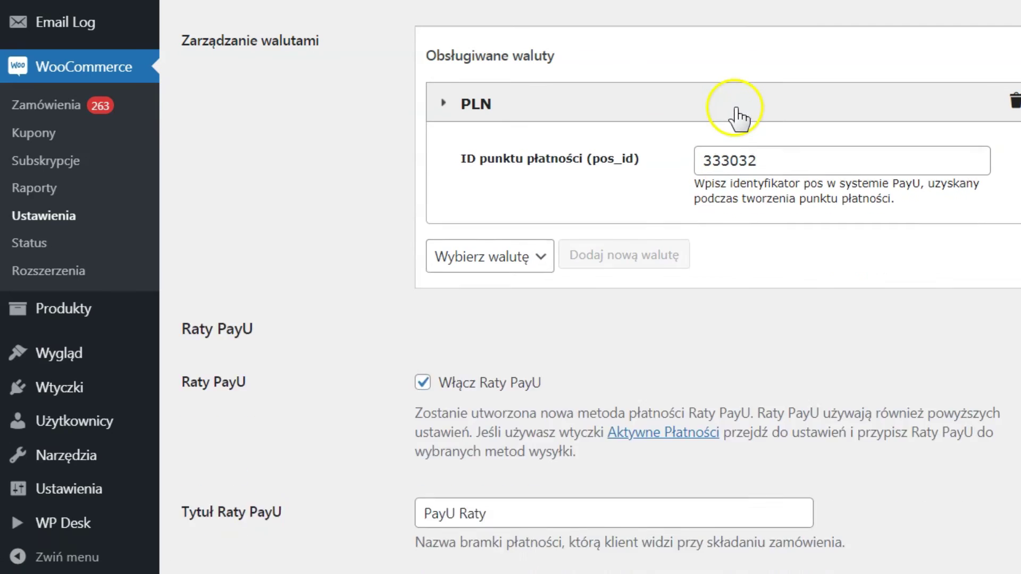
- Review the Raty PayU installment settings: the enable option, the title and the description
scroll(563, 209, "down", 3)
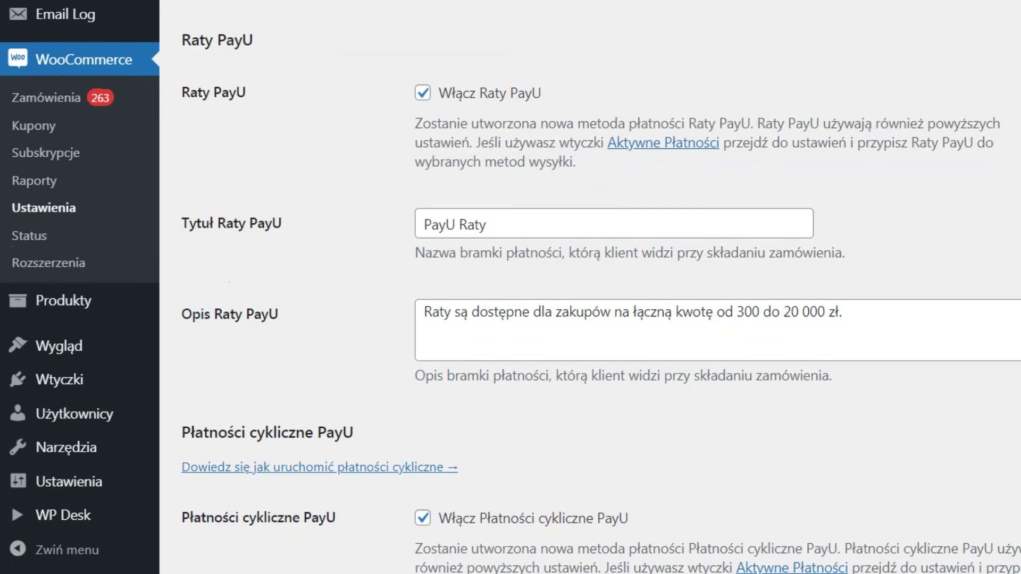
left_click(488, 103)
left_click(488, 104)
left_click_drag(492, 225, 420, 223)
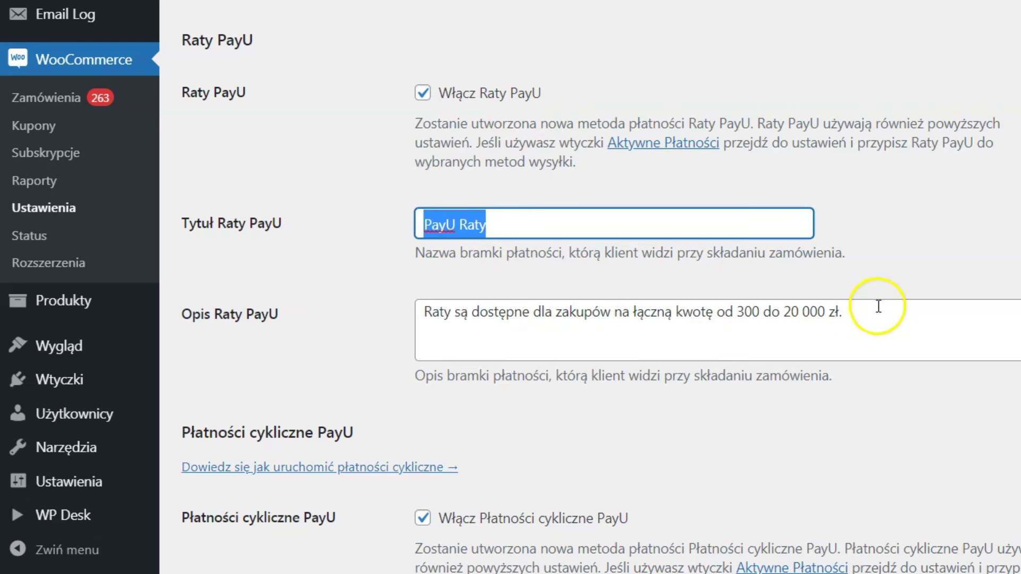
left_click_drag(879, 307, 307, 290)
left_click(392, 331)
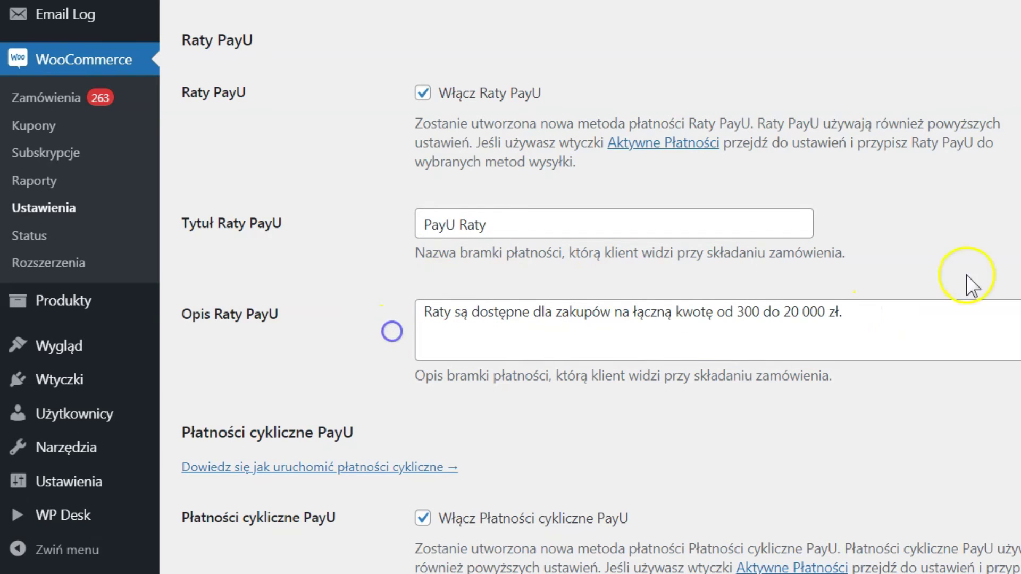
- Review the PayU recurring payment settings, including the enable option, title and description
scroll(904, 330, "down", 7)
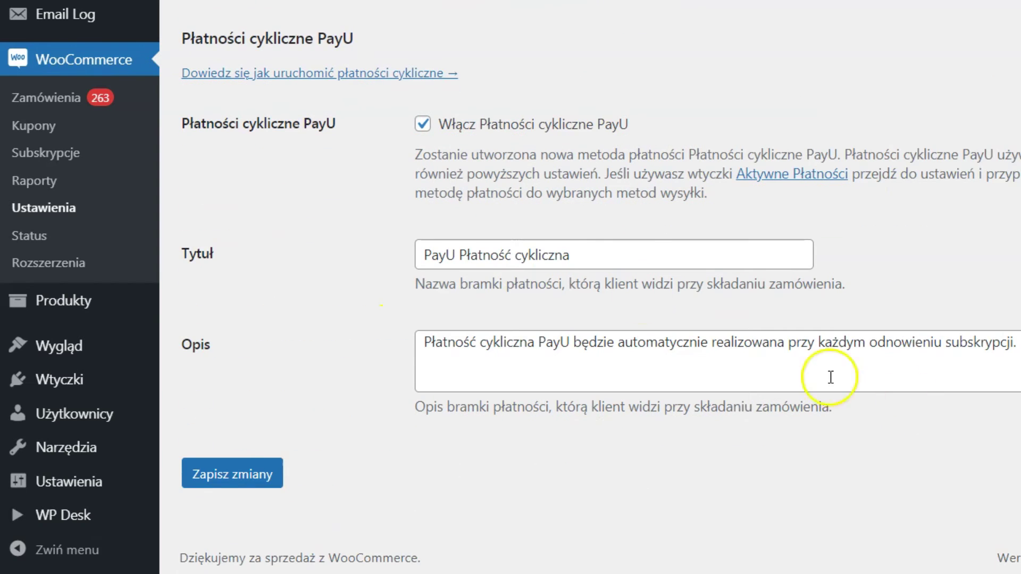
left_click(556, 129)
left_click(556, 143)
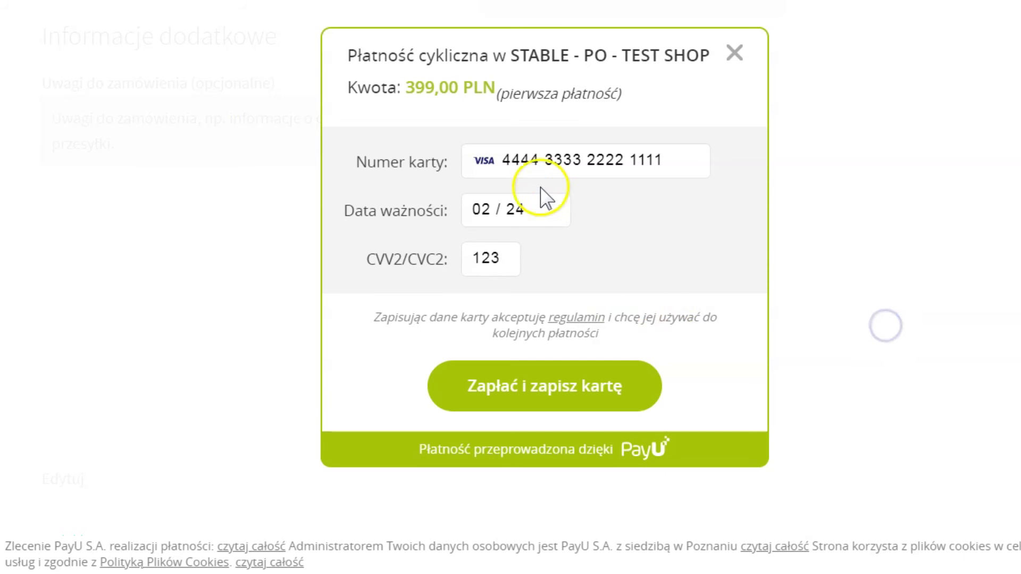
- Check the card fields in the PayU recurring payment form, and pay the first payment while saving the card
left_click_drag(503, 159, 682, 155)
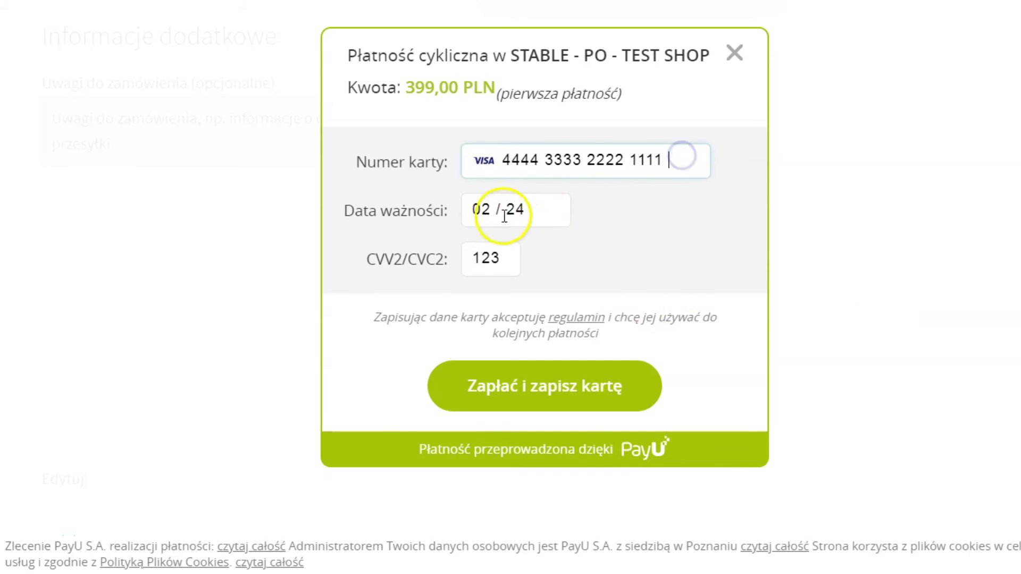
left_click(500, 256)
left_click(574, 398)
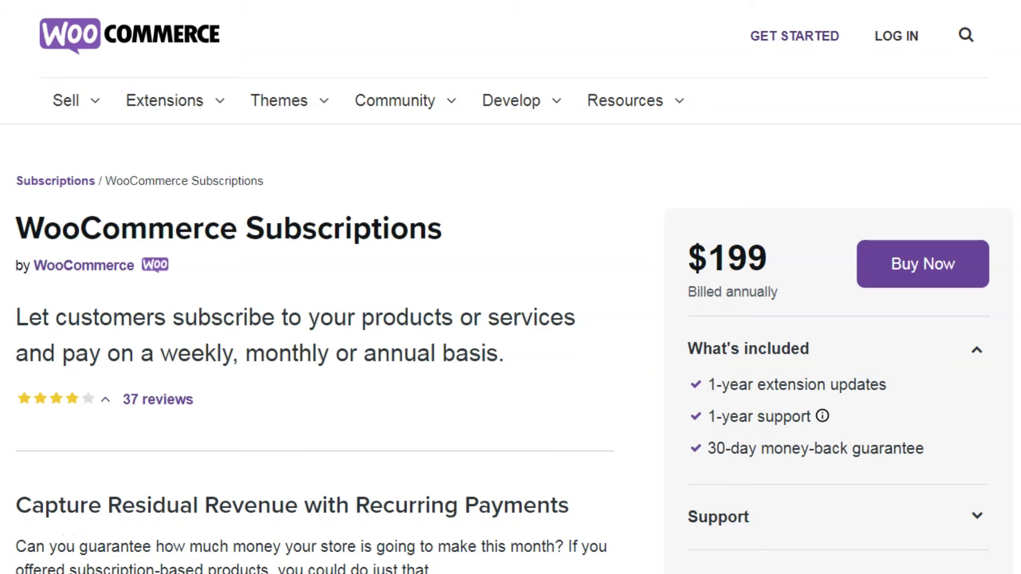
- Look through the WooCommerce Subscriptions product page, including its description, pricing and compatibility details
scroll(510, 288, "down", 4)
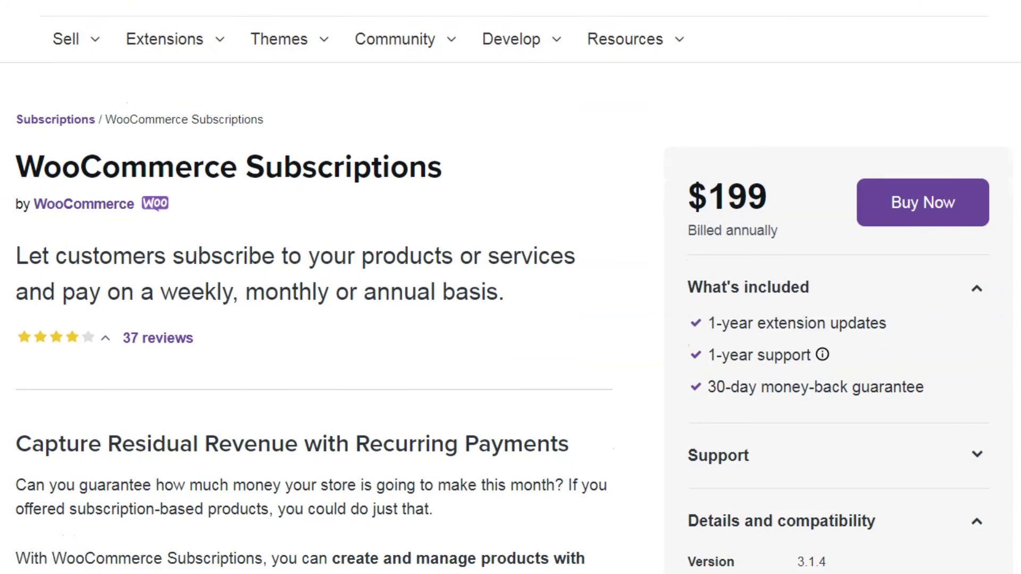
scroll(510, 288, "down", 4)
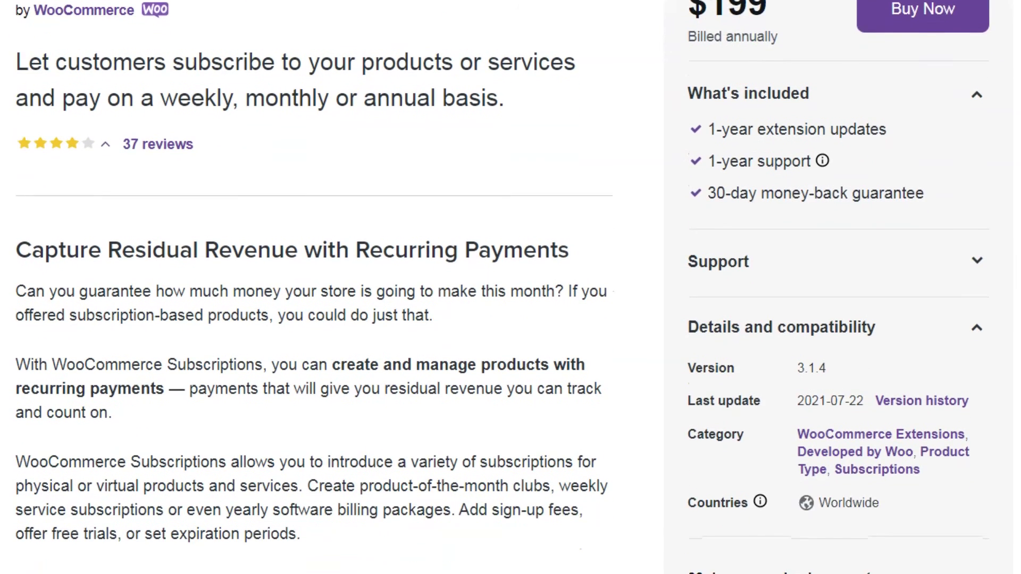
scroll(511, 287, "down", 2)
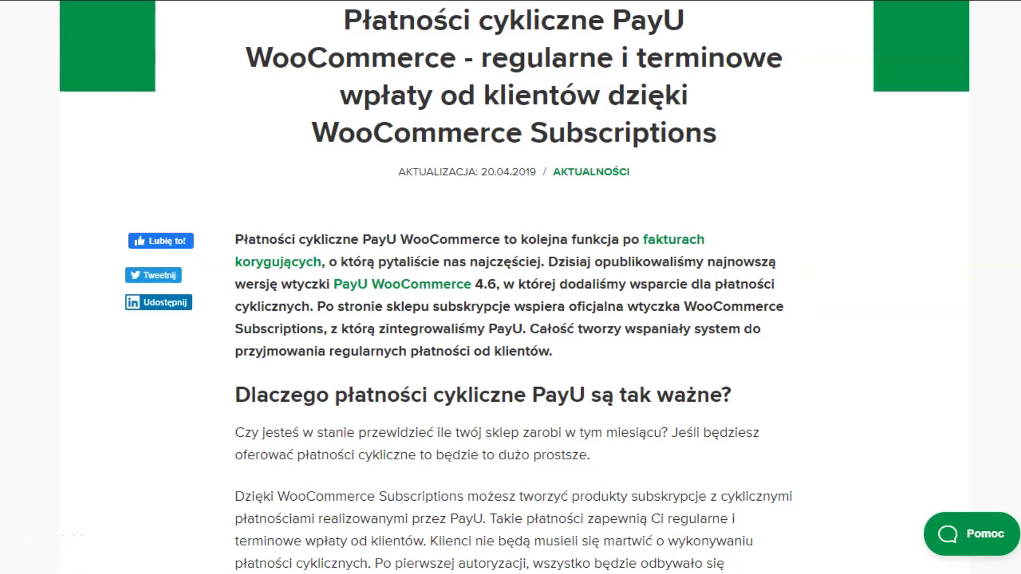
- Read the article on PayU WooCommerce recurring payments, from its introduction to the settings and card widget examples
scroll(510, 287, "down", 2)
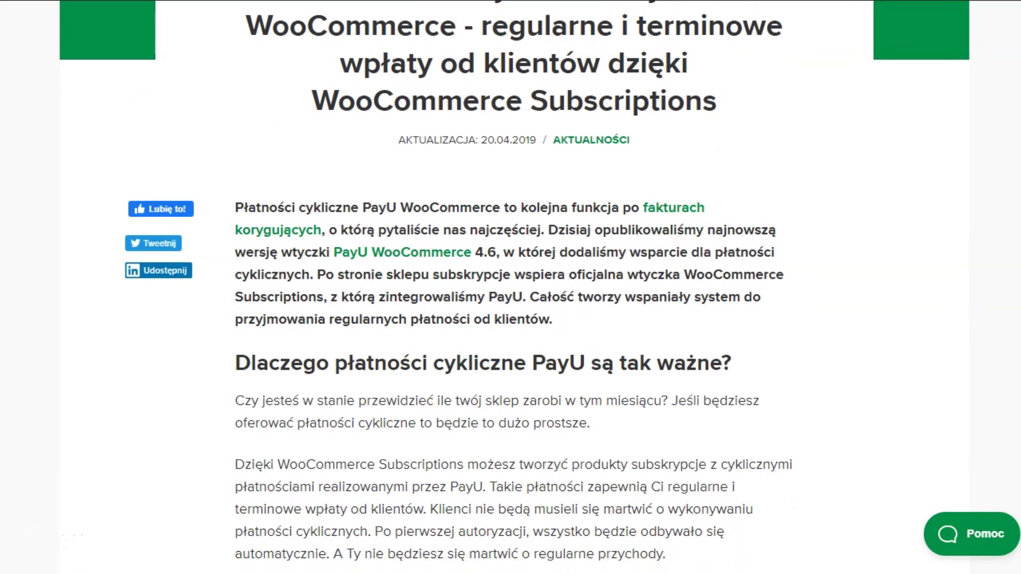
scroll(510, 287, "down", 4)
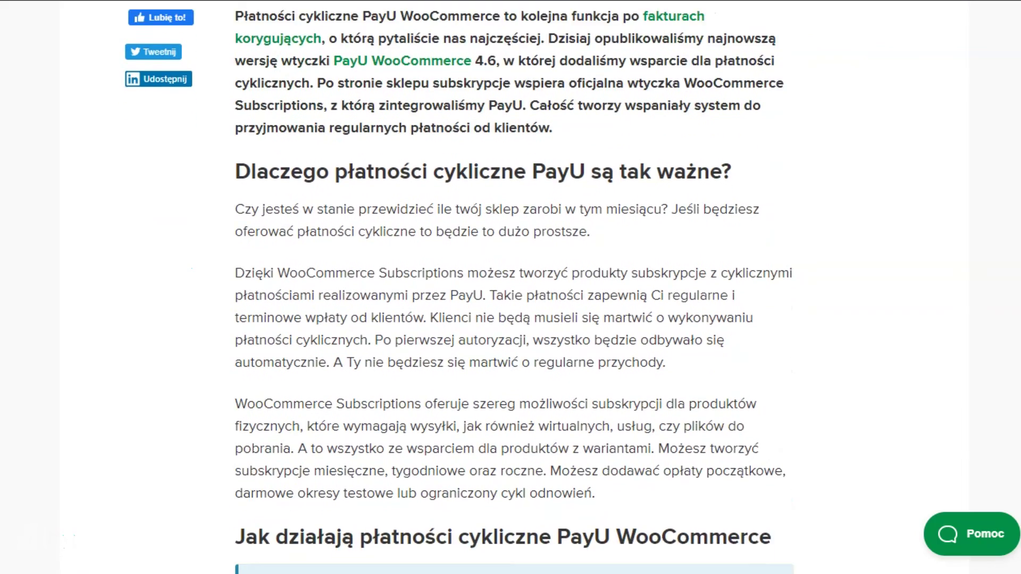
scroll(514, 287, "down", 10)
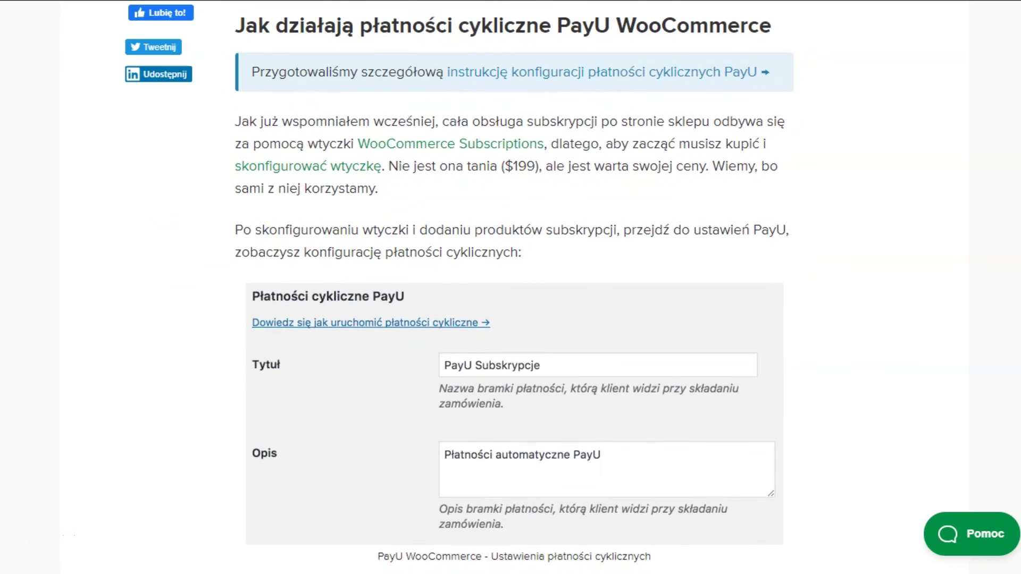
scroll(514, 287, "down", 6)
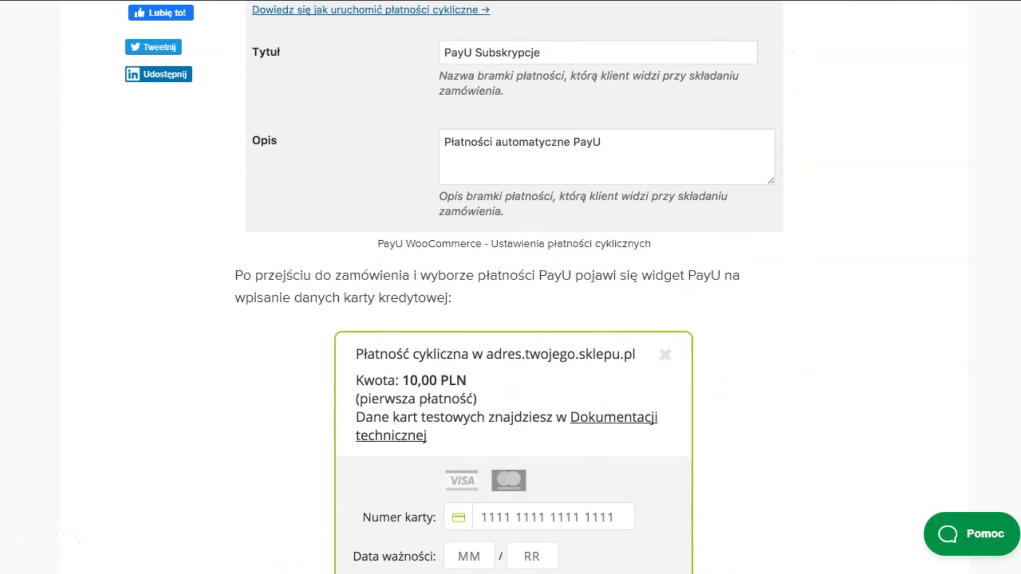
scroll(515, 287, "down", 6)
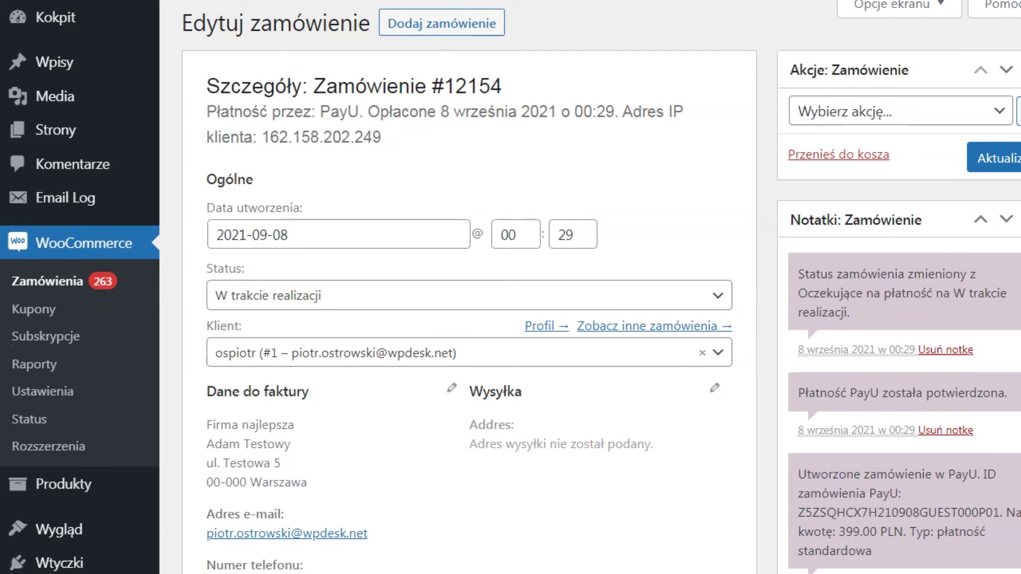
- Refund the full 399.00 zł for the Kurs języka włoskiego order through PayU, restoring the stock
scroll(511, 287, "down", 9)
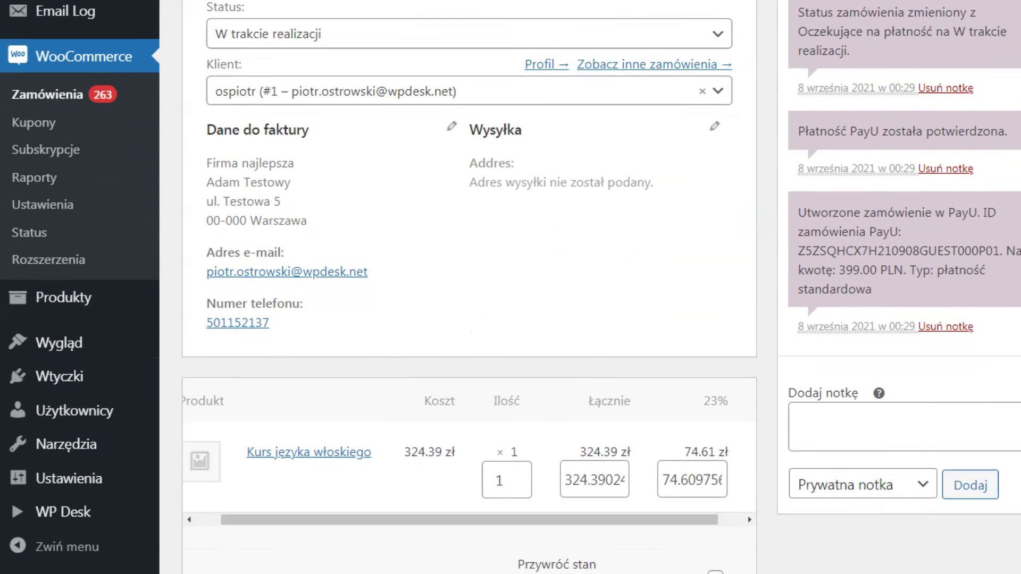
scroll(510, 288, "down", 1)
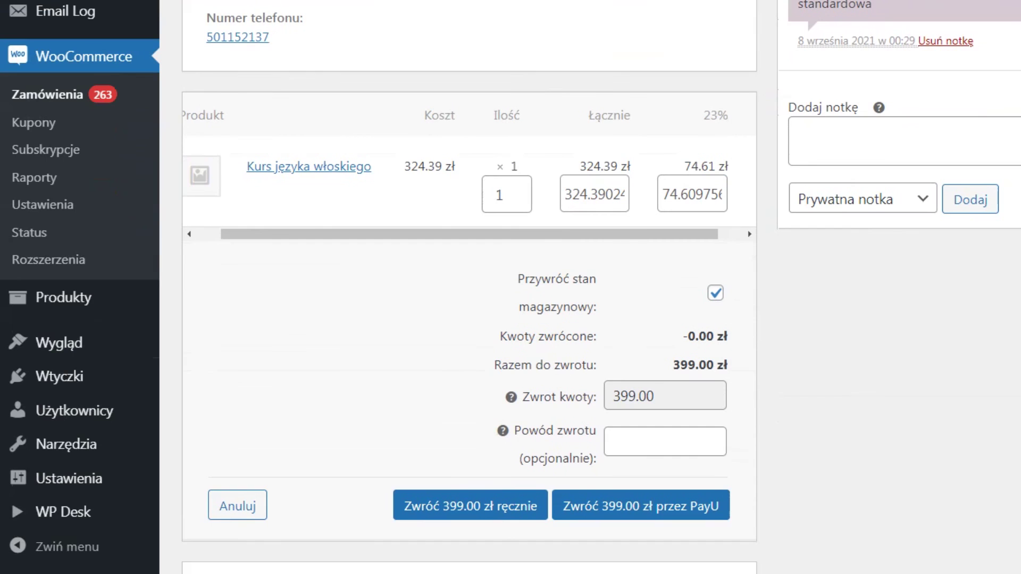
left_click(656, 512)
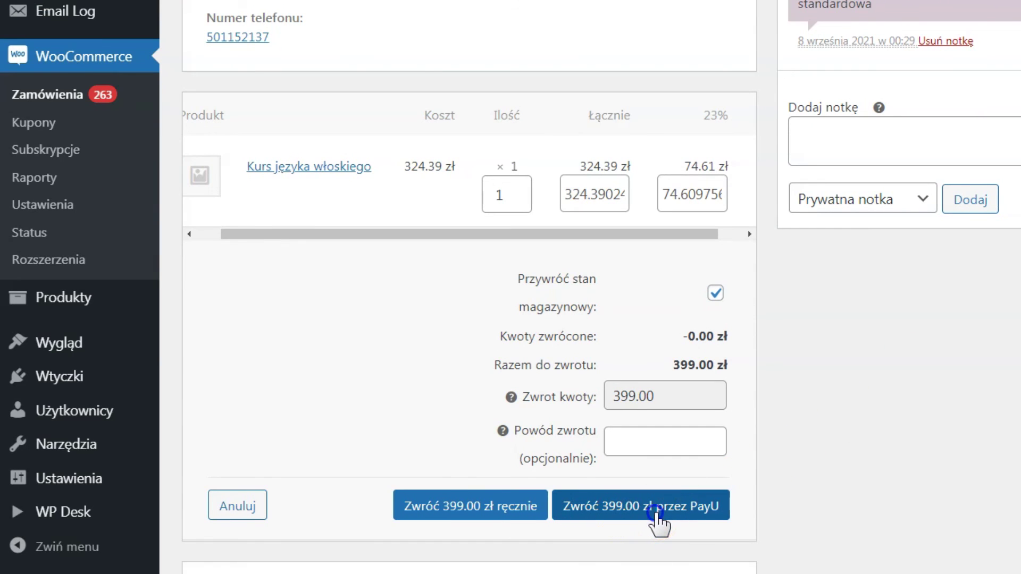
left_click(618, 50)
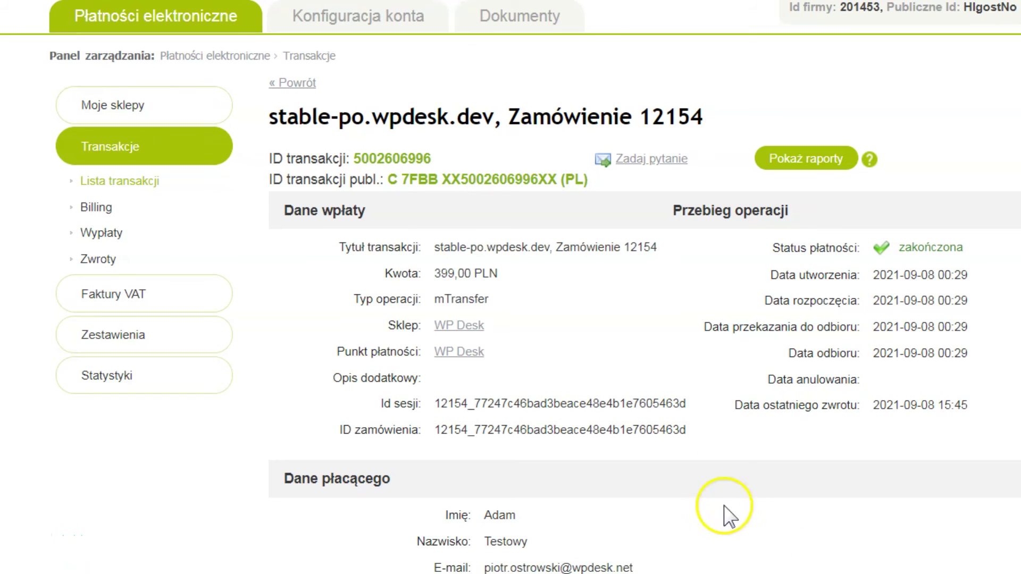
- Check the last refund date in the order's transaction details in the PayU management panel
left_click_drag(727, 405, 976, 406)
left_click(975, 406)
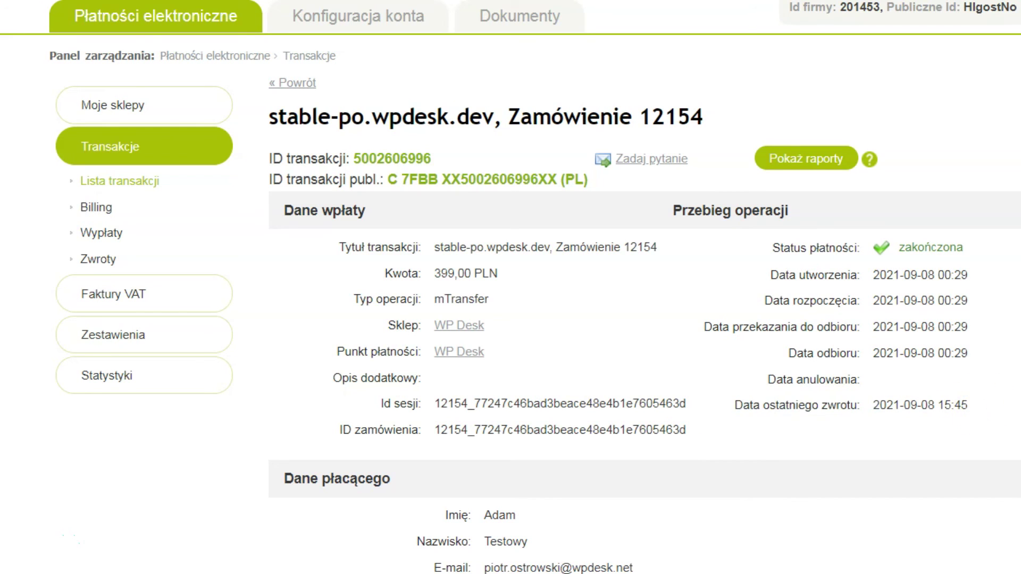